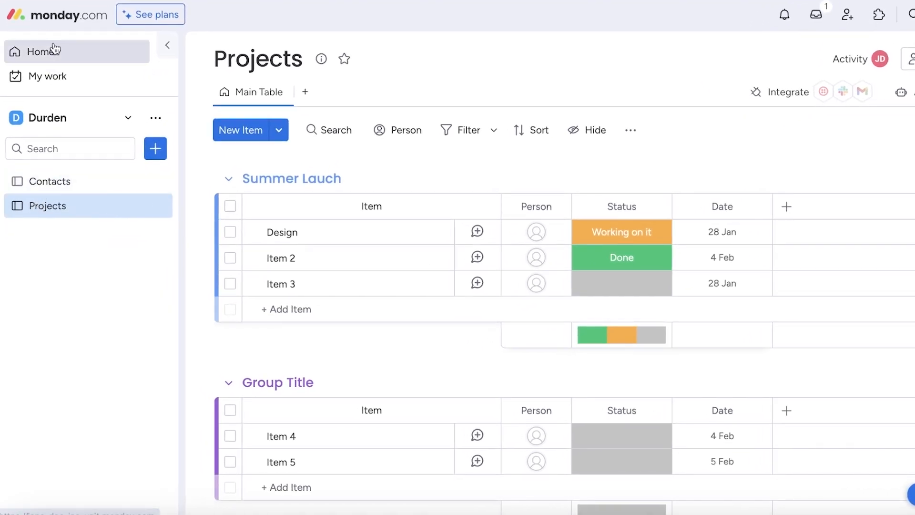
Step: Look through the recent boards and the update feed on the Home page
{"action": "left_click", "coordinate": [53, 50]}
{"action": "scroll", "coordinate": [295, 195], "scroll_direction": "down", "scroll_amount": 2}
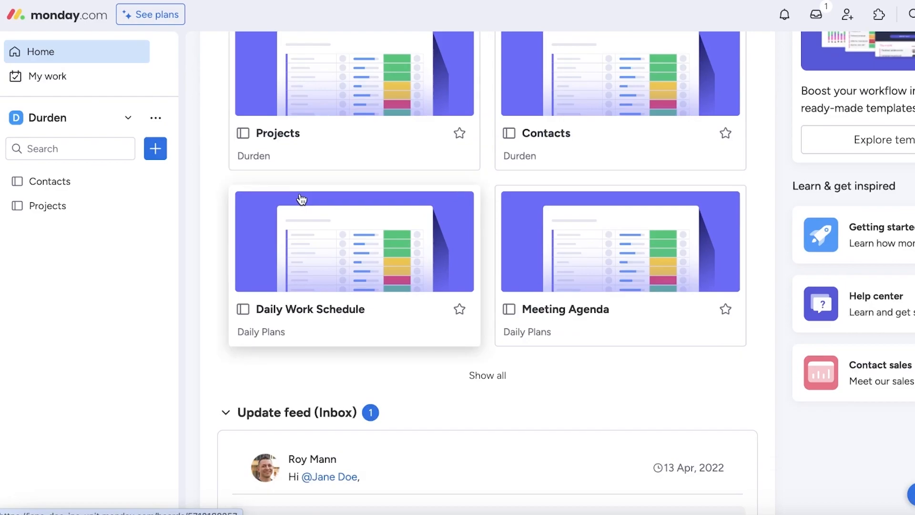
{"action": "scroll", "coordinate": [299, 199], "scroll_direction": "down", "scroll_amount": 1}
Step: Open the Contacts board and browse the full range of column types in the Column Center
{"action": "left_click", "coordinate": [69, 190]}
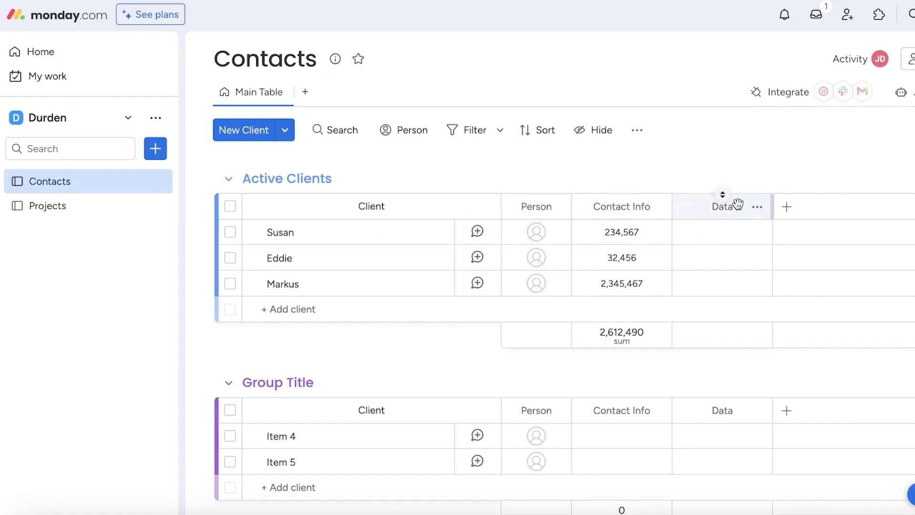
{"action": "left_click", "coordinate": [757, 208]}
{"action": "left_click", "coordinate": [786, 206]}
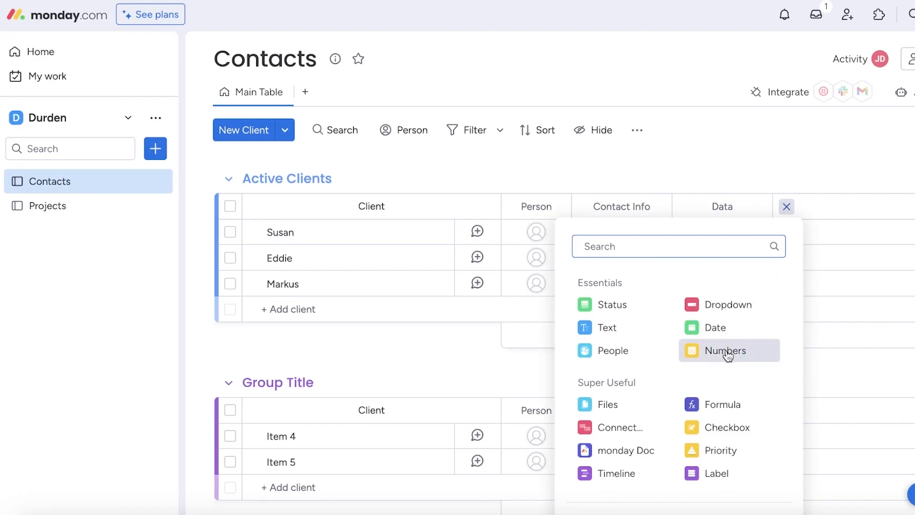
{"action": "left_click", "coordinate": [686, 507]}
{"action": "scroll", "coordinate": [706, 302], "scroll_direction": "down", "scroll_amount": 8}
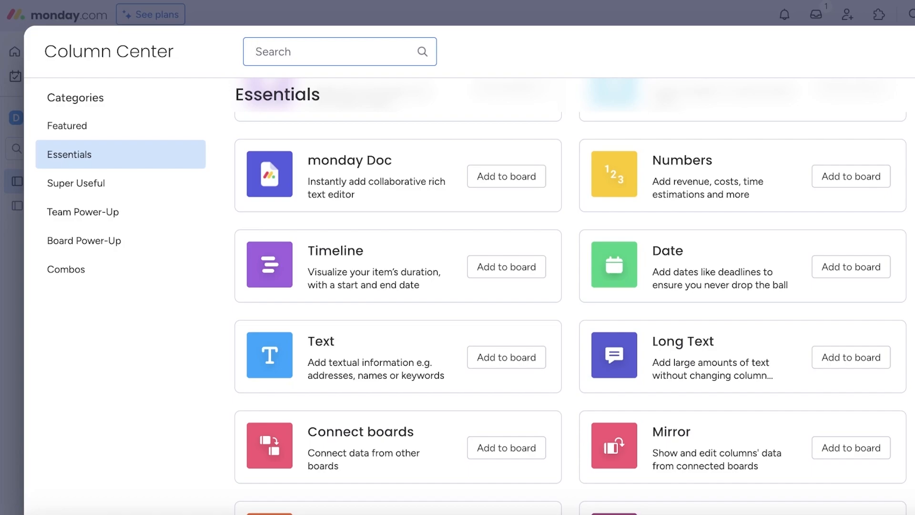
{"action": "key", "text": "Escape"}
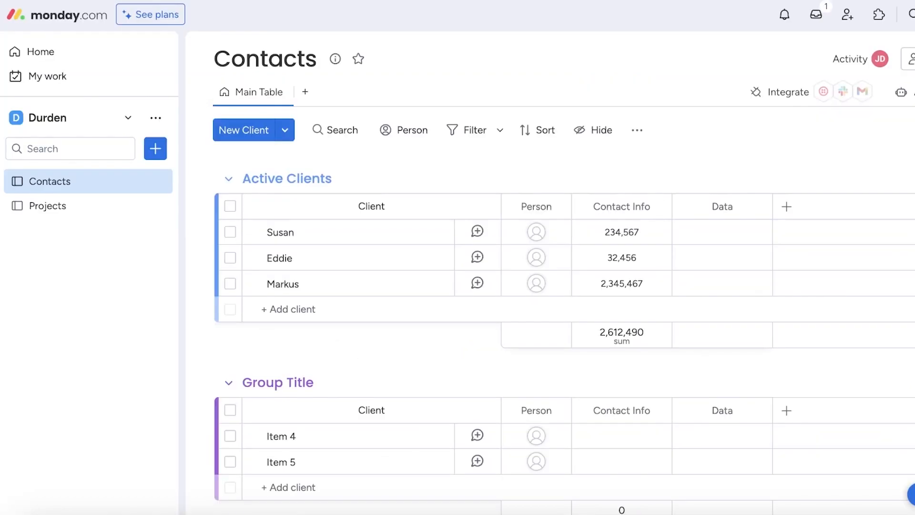
Step: Return to the Projects board and look over its Summer Lauch group
{"action": "left_click", "coordinate": [65, 212]}
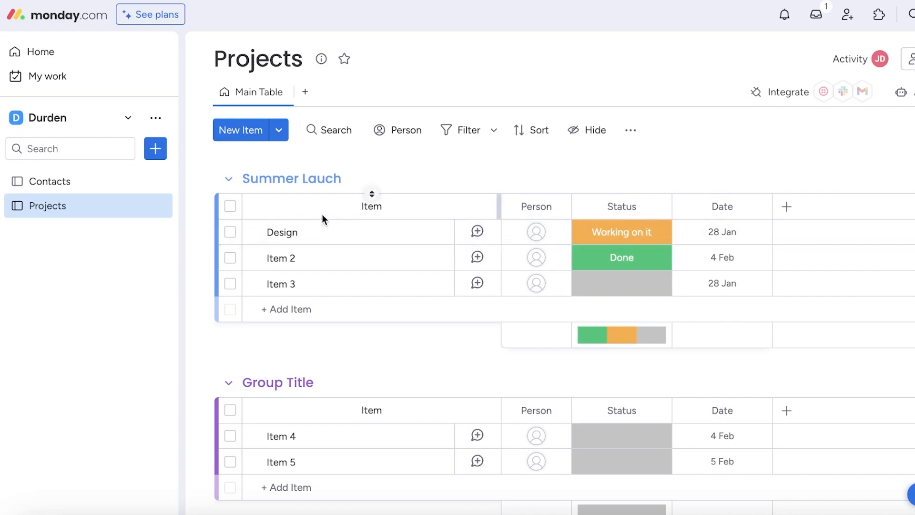
{"action": "left_click", "coordinate": [293, 232]}
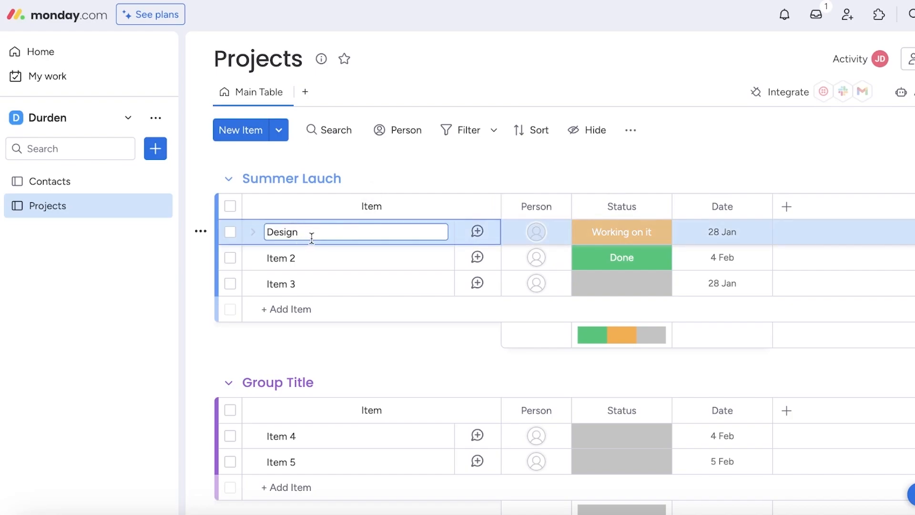
{"action": "left_click", "coordinate": [526, 129]}
{"action": "left_click", "coordinate": [392, 173]}
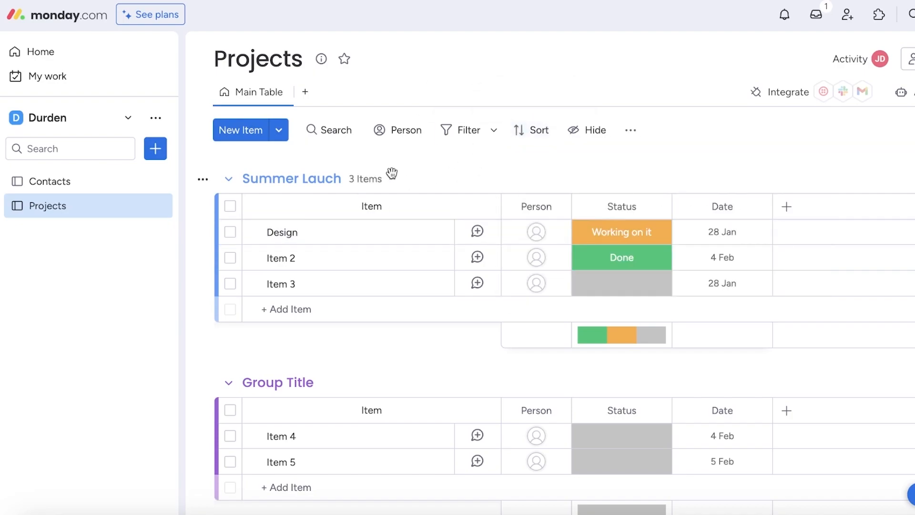
Step: Open the Durden workspace page and add the workspace description "Team member of Durden Welcome"
{"action": "left_click", "coordinate": [96, 115]}
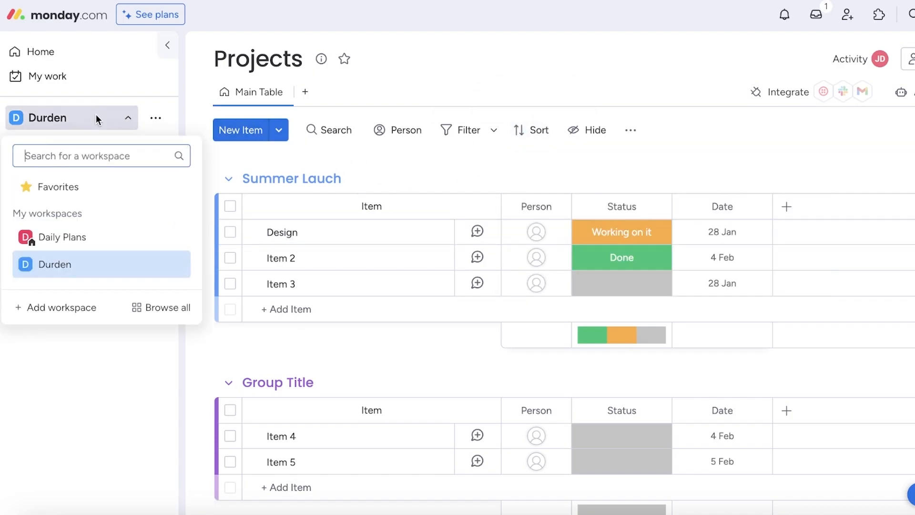
{"action": "left_click", "coordinate": [83, 264]}
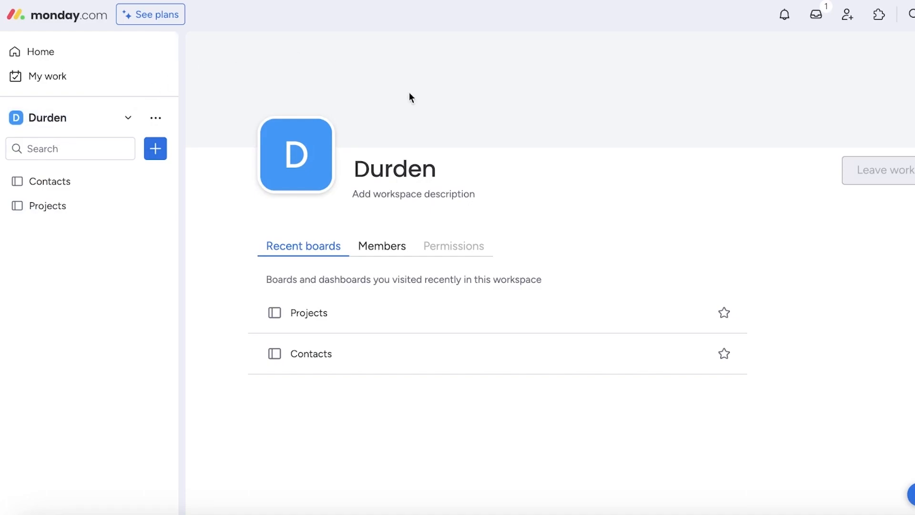
{"action": "left_click", "coordinate": [476, 197]}
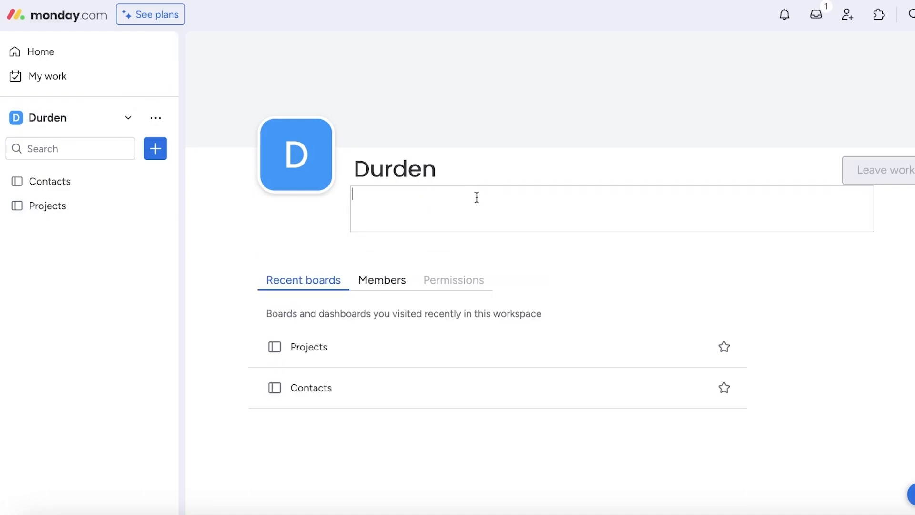
{"action": "type", "text": "Team member of Durden "}
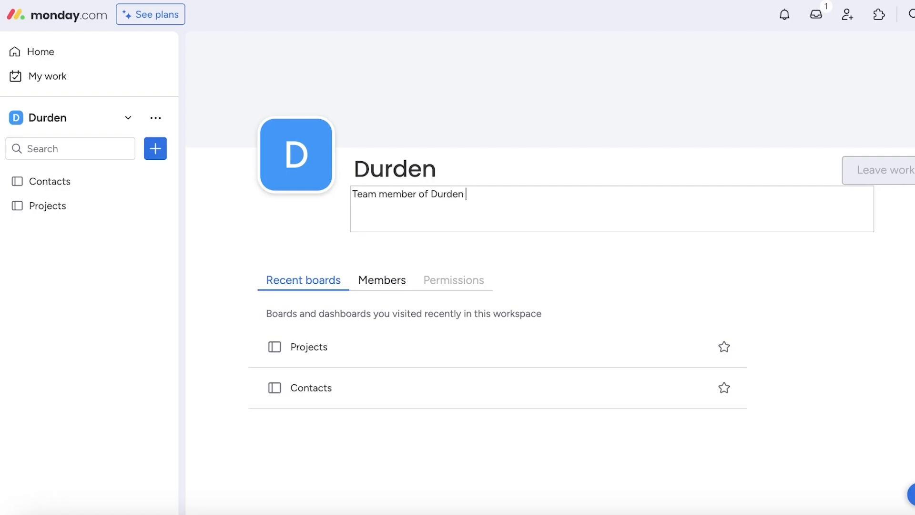
{"action": "type", "text": "WEIlcome"}
{"action": "key", "text": "Return"}
{"action": "left_click", "coordinate": [296, 258]}
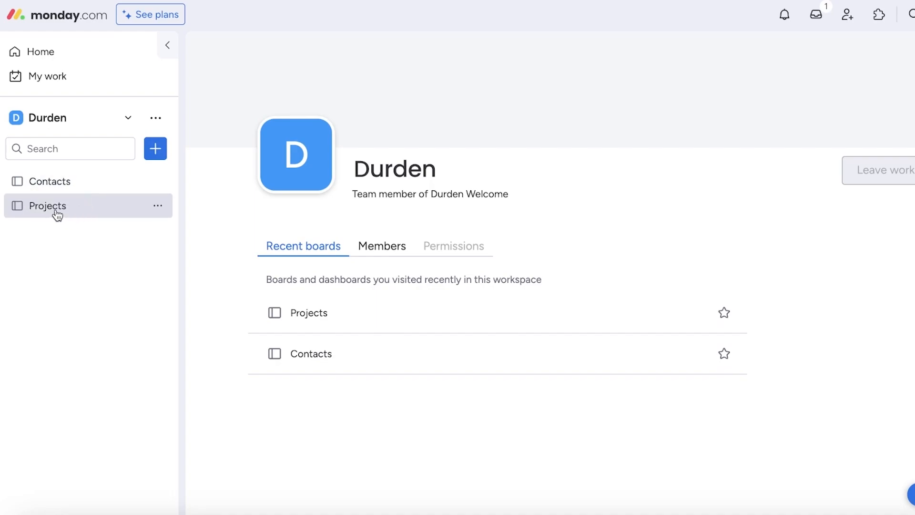
Step: Open the Projects board and rename it as Marketing Board
{"action": "left_click", "coordinate": [65, 182]}
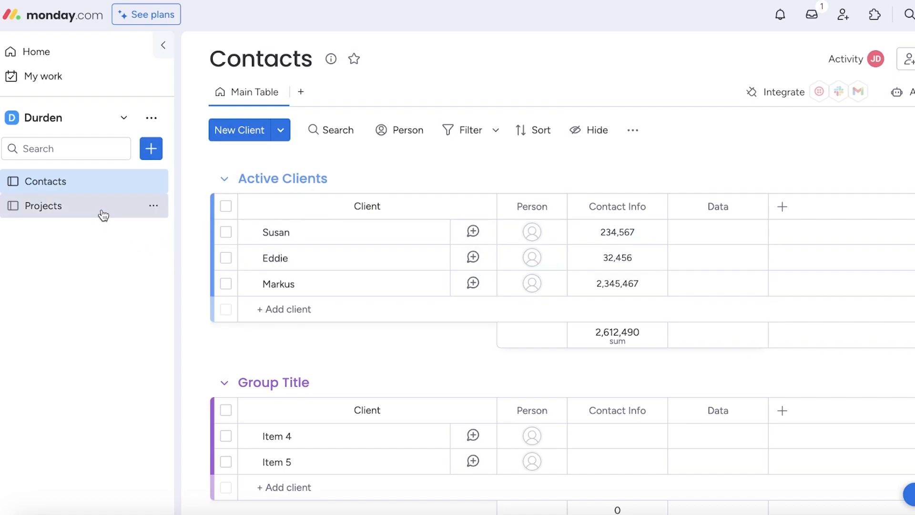
{"action": "left_click", "coordinate": [103, 216]}
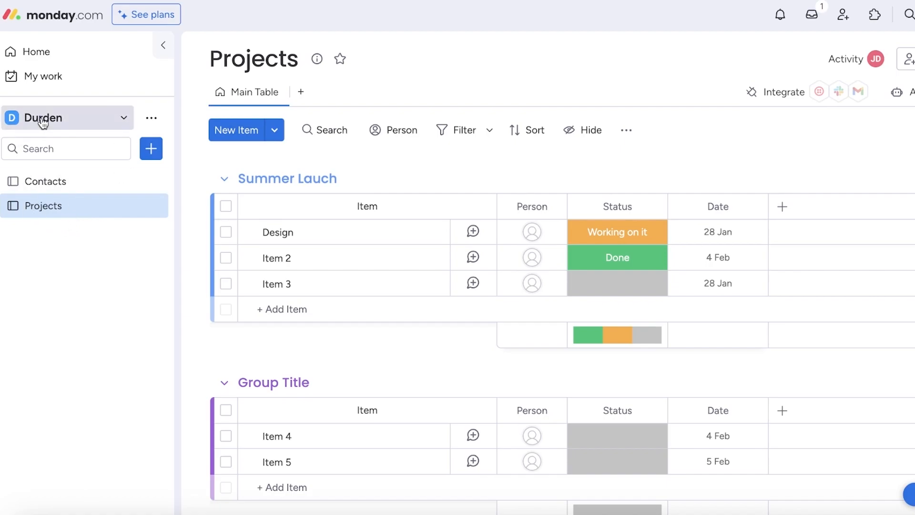
{"action": "left_click", "coordinate": [287, 66]}
{"action": "key", "text": "ctrl+space"}
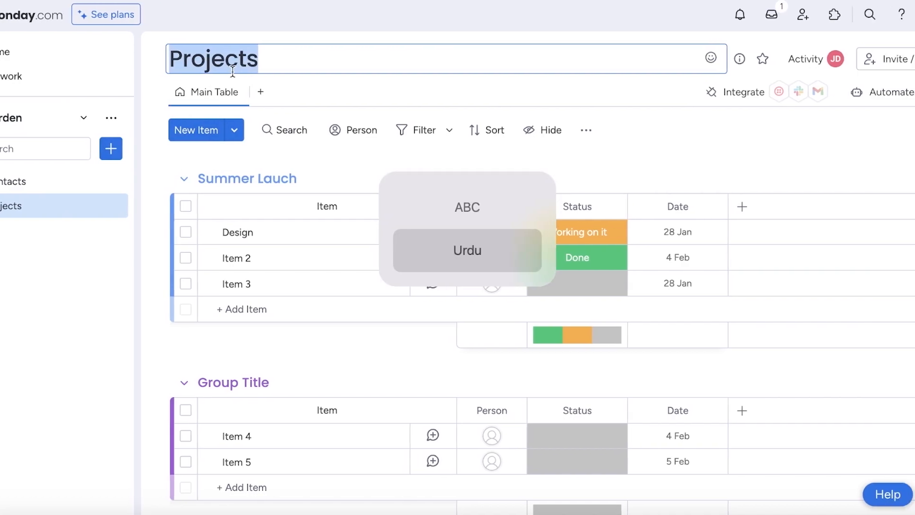
{"action": "type", "text": "مٓ"}
{"action": "key", "text": "ctrl+space"}
{"action": "type", "text": "Marketing Board"}
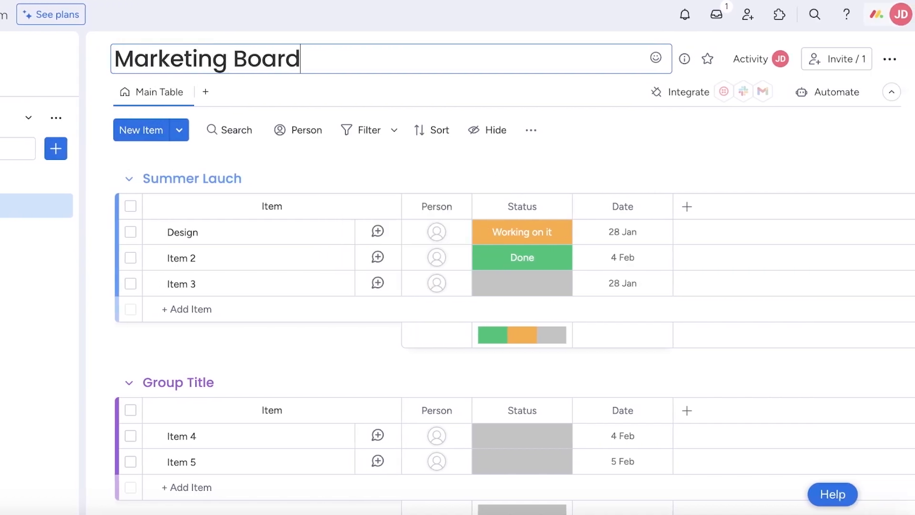
{"action": "left_click", "coordinate": [305, 81]}
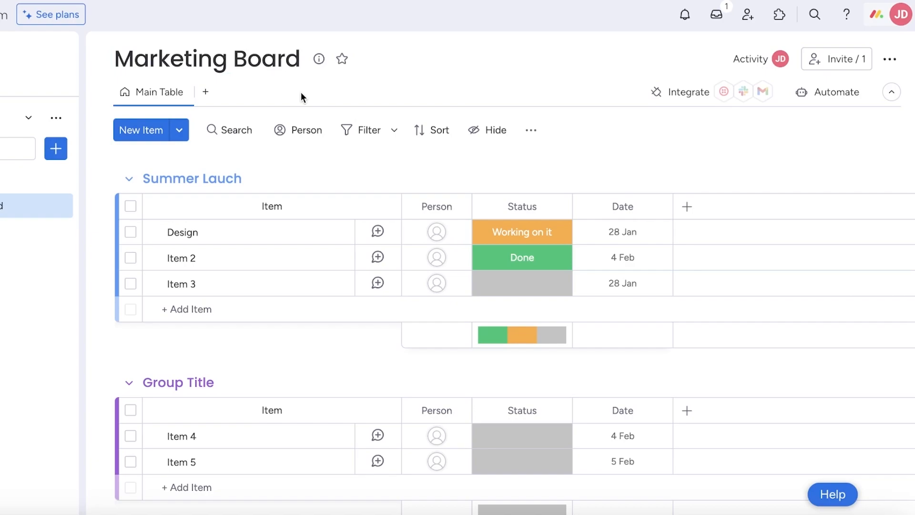
Step: Rename the Summer Lauch group as Mouse Promo
{"action": "left_click", "coordinate": [178, 175]}
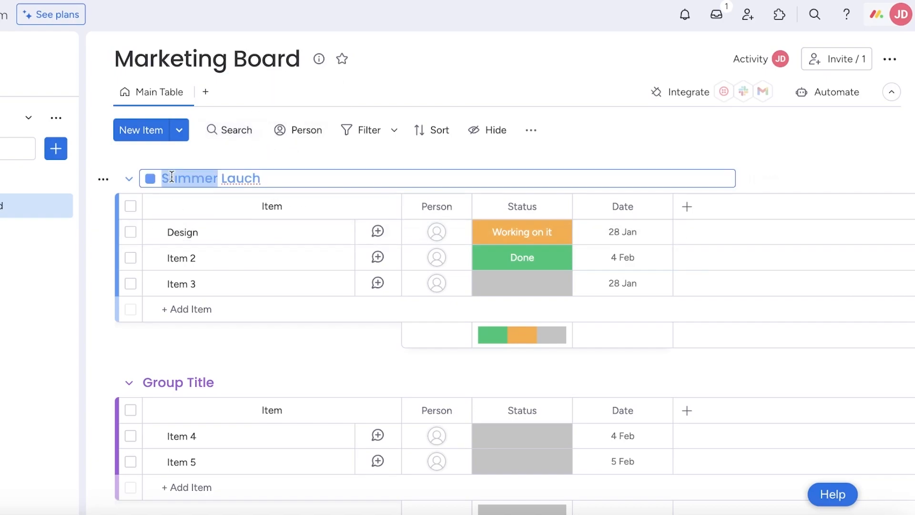
{"action": "left_click", "coordinate": [179, 177]}
{"action": "key", "text": "ctrl+a"}
{"action": "type", "text": "Mouse Promo"}
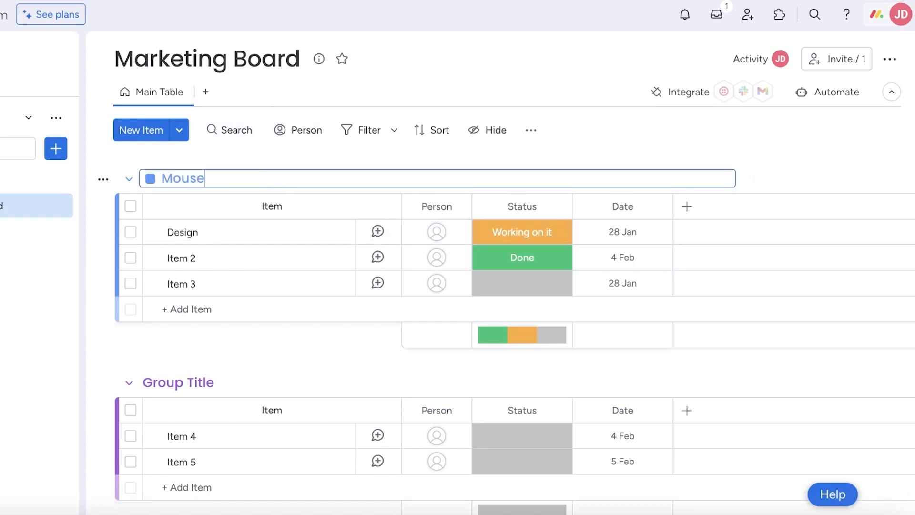
{"action": "key", "text": "Return"}
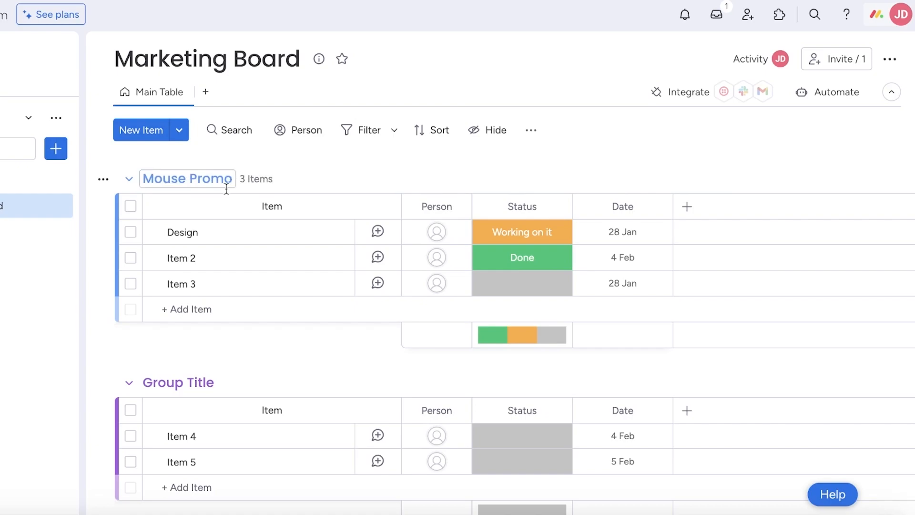
Step: Rename the Design item in the Mouse Promo group as Facebook Ads
{"action": "left_click", "coordinate": [202, 241]}
{"action": "key", "text": "Escape"}
{"action": "left_click", "coordinate": [173, 233]}
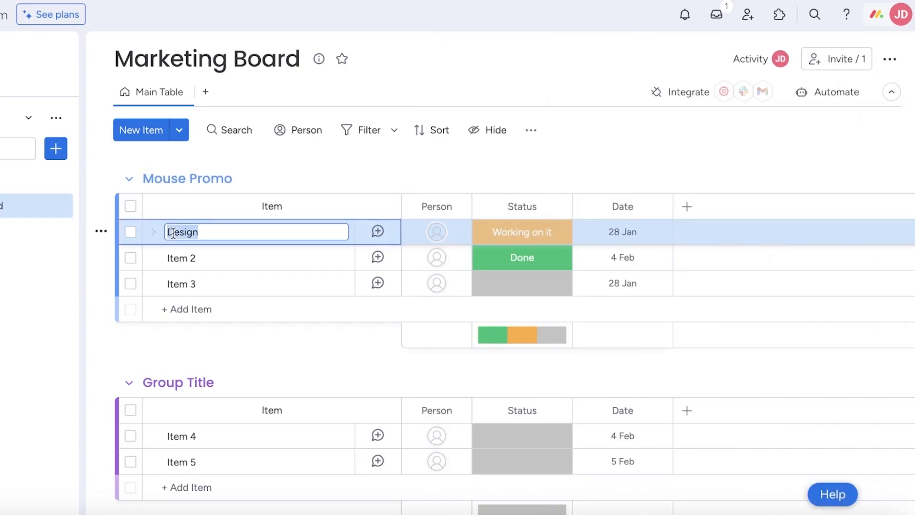
{"action": "type", "text": "Facebook Ads"}
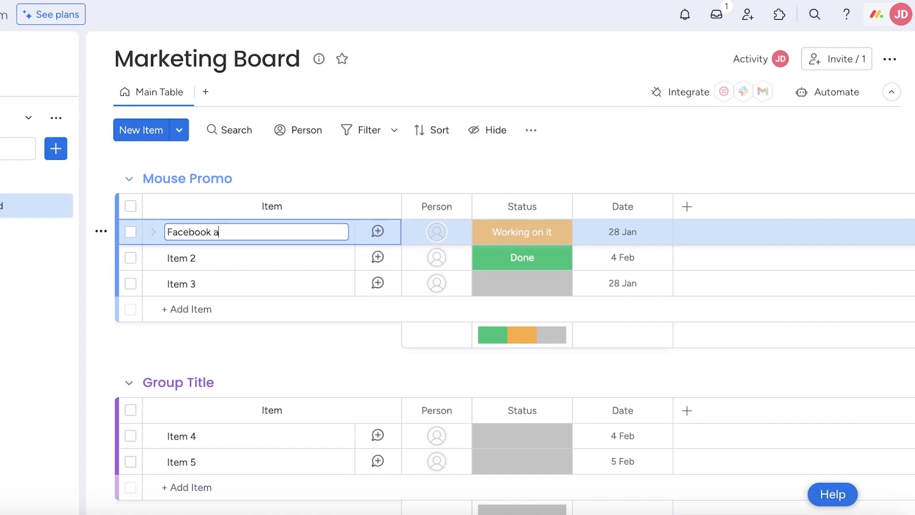
{"action": "key", "text": "Return"}
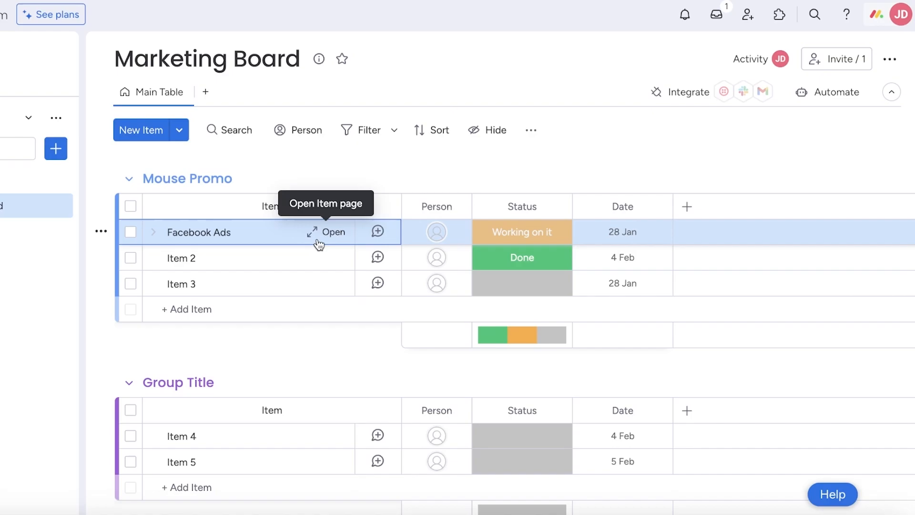
Step: Examine the Facebook Ads item page, including its updates, files, activity log and further item options, and close it
{"action": "left_click", "coordinate": [319, 243]}
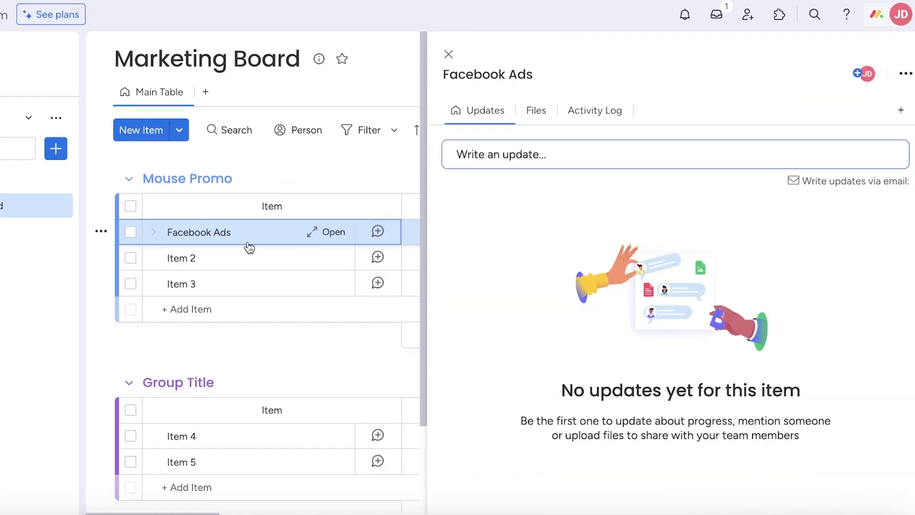
{"action": "left_click", "coordinate": [246, 241]}
{"action": "left_click", "coordinate": [246, 241]}
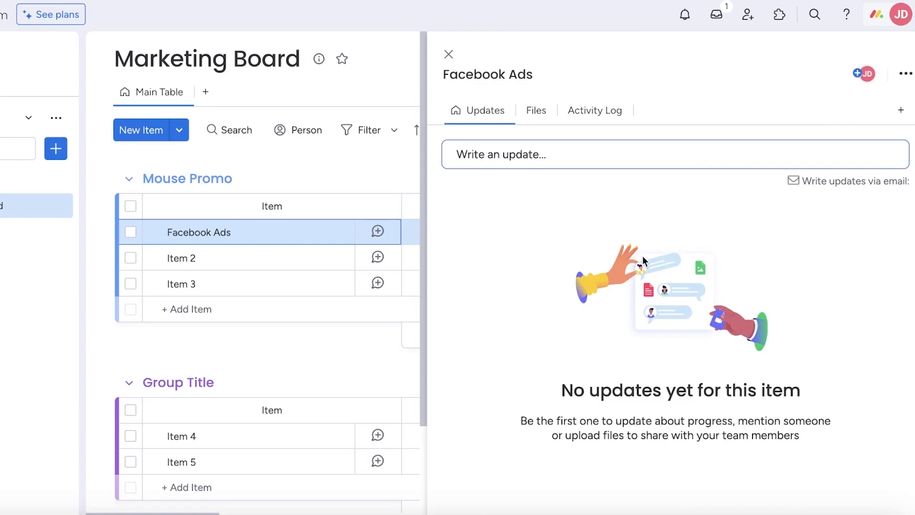
{"action": "left_click", "coordinate": [536, 115]}
{"action": "left_click", "coordinate": [594, 111]}
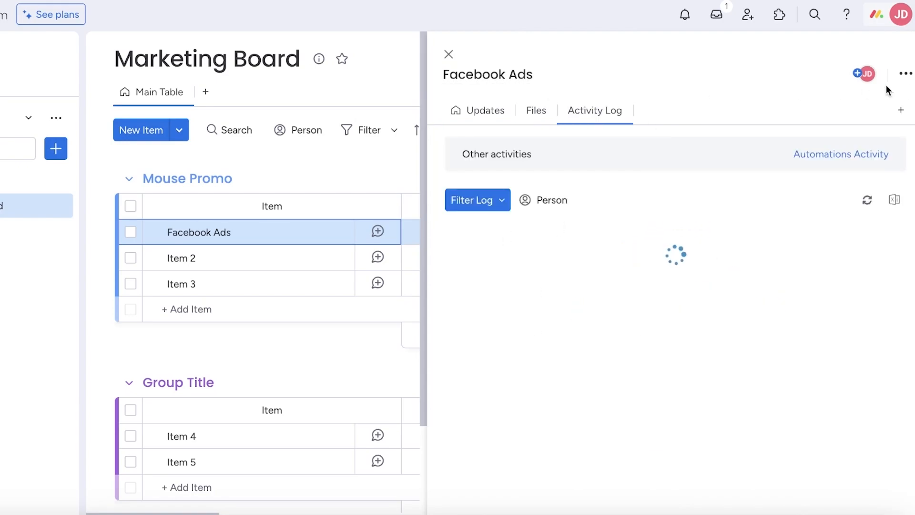
{"action": "left_click", "coordinate": [905, 73]}
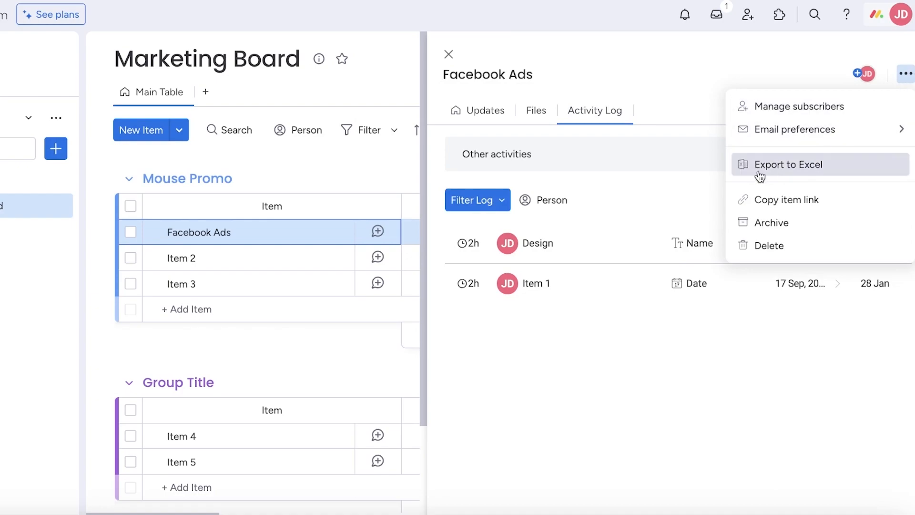
{"action": "mouse_move", "coordinate": [776, 136]}
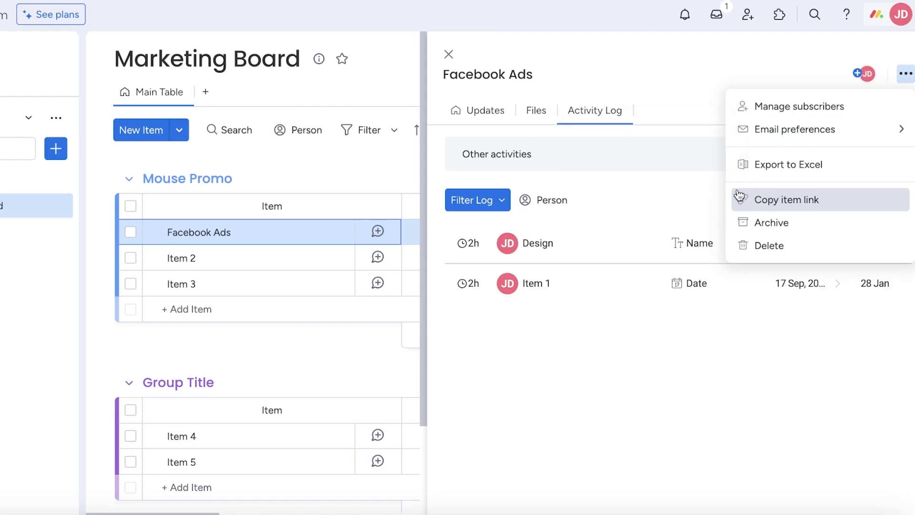
{"action": "left_click", "coordinate": [690, 377]}
{"action": "left_click", "coordinate": [475, 116]}
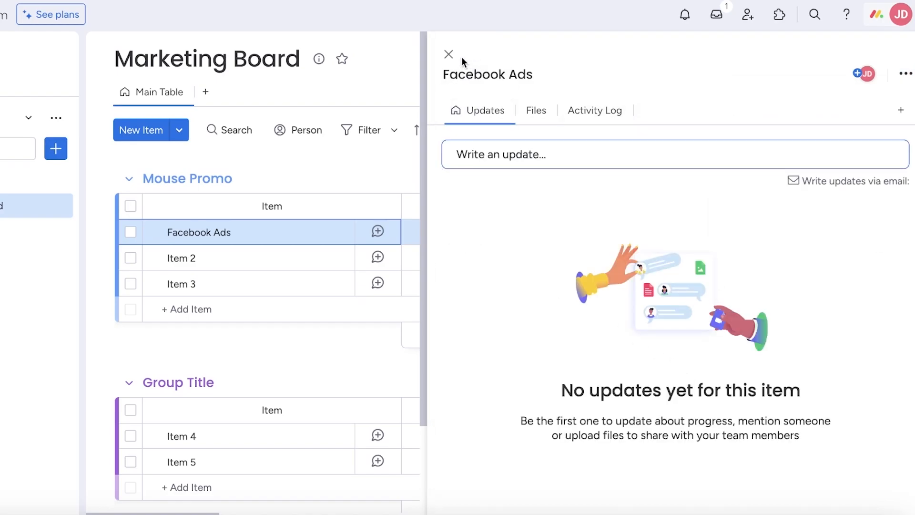
{"action": "left_click", "coordinate": [450, 54]}
{"action": "left_click", "coordinate": [130, 232]}
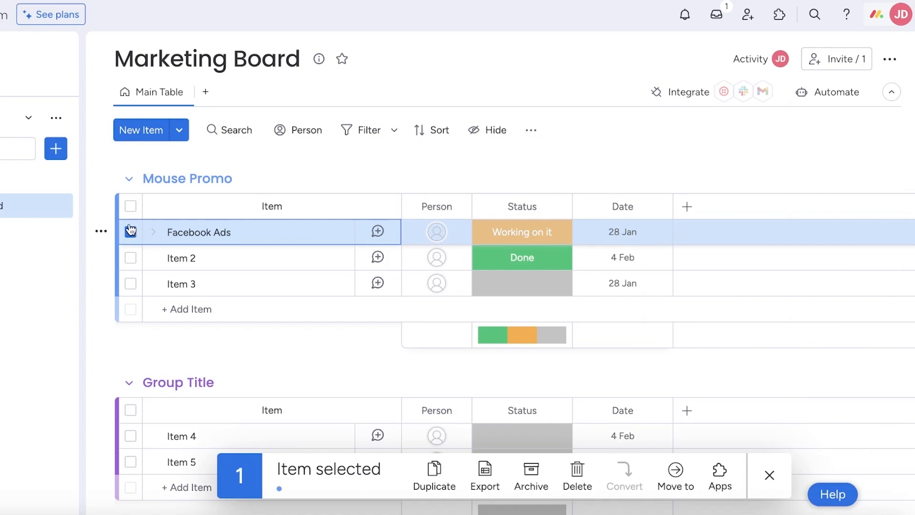
{"action": "left_click", "coordinate": [130, 231]}
{"action": "left_click", "coordinate": [153, 232]}
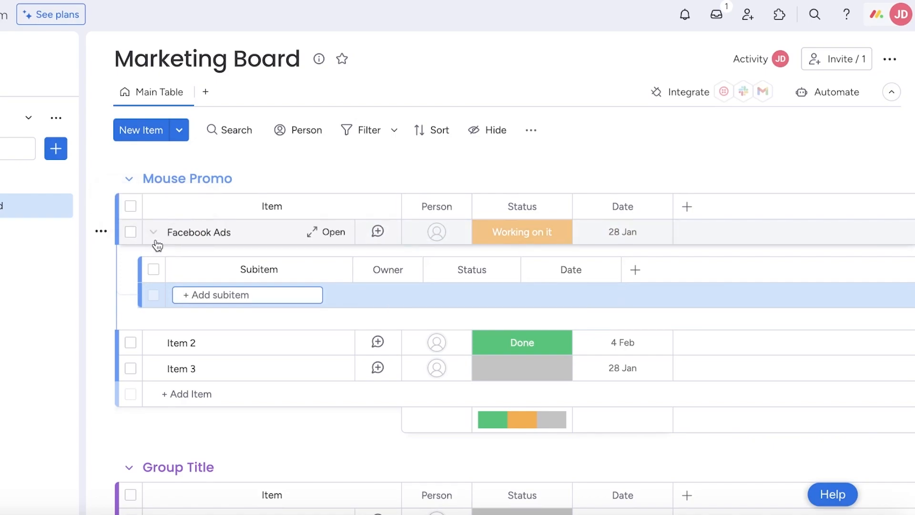
{"action": "left_click", "coordinate": [153, 237]}
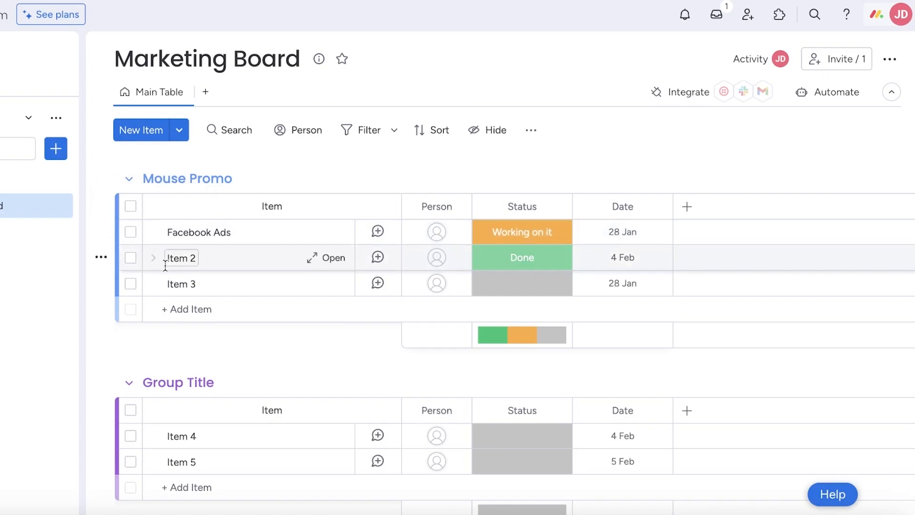
{"action": "left_click_drag", "start_coordinate": [226, 259], "coordinate": [381, 271]}
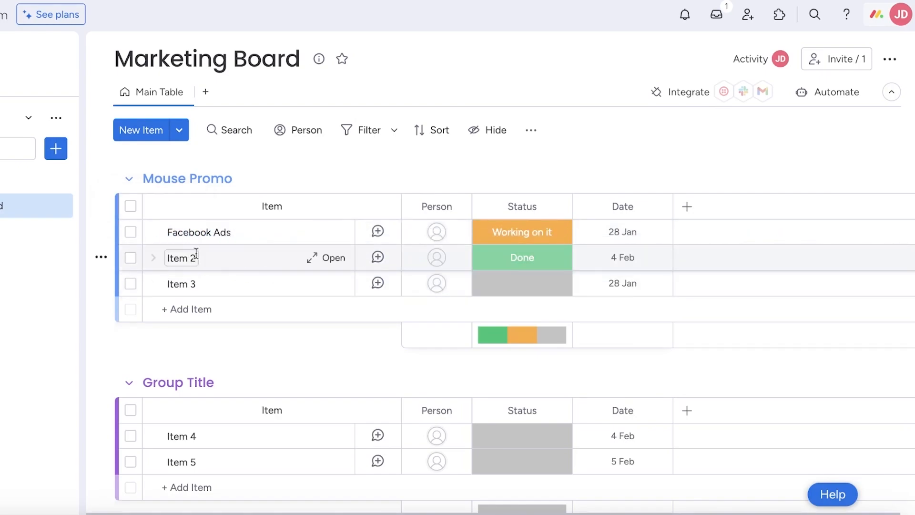
Step: Expand the subitem section of the Facebook Ads item
{"action": "left_click", "coordinate": [159, 233]}
{"action": "left_click", "coordinate": [160, 232]}
{"action": "left_click", "coordinate": [161, 236]}
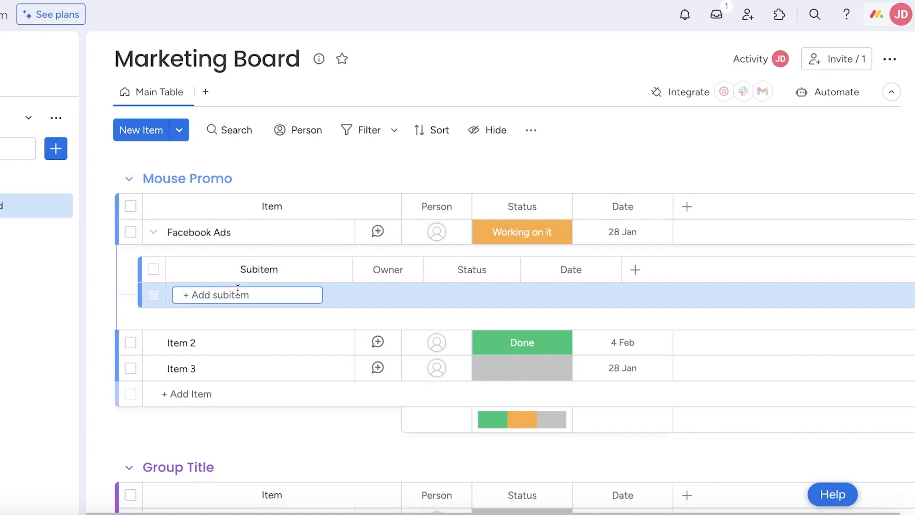
Step: Add the subitems Create the Ad list, Get Approval from Manger and Upload on facebook to the Facebook Ads item
{"action": "type", "text": "Create the A"}
{"action": "key", "text": "Return"}
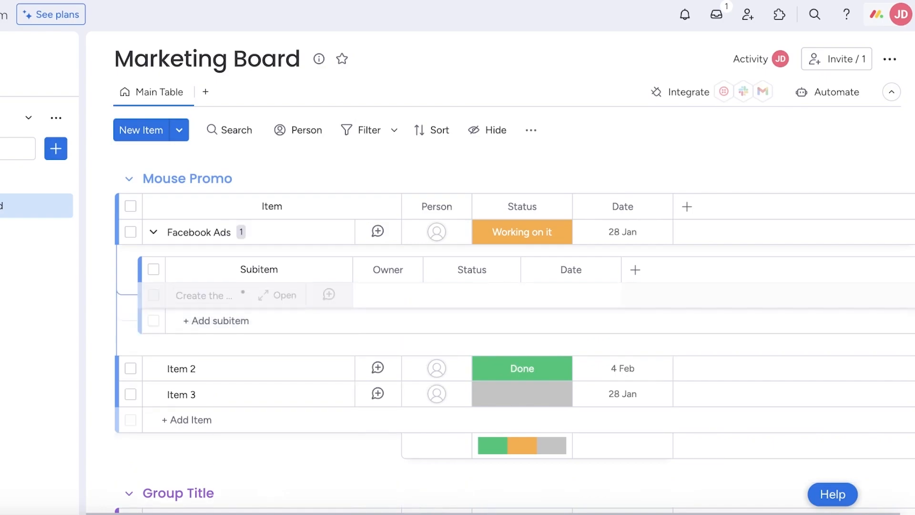
{"action": "left_click", "coordinate": [225, 321]}
{"action": "type", "text": "Get Approval"}
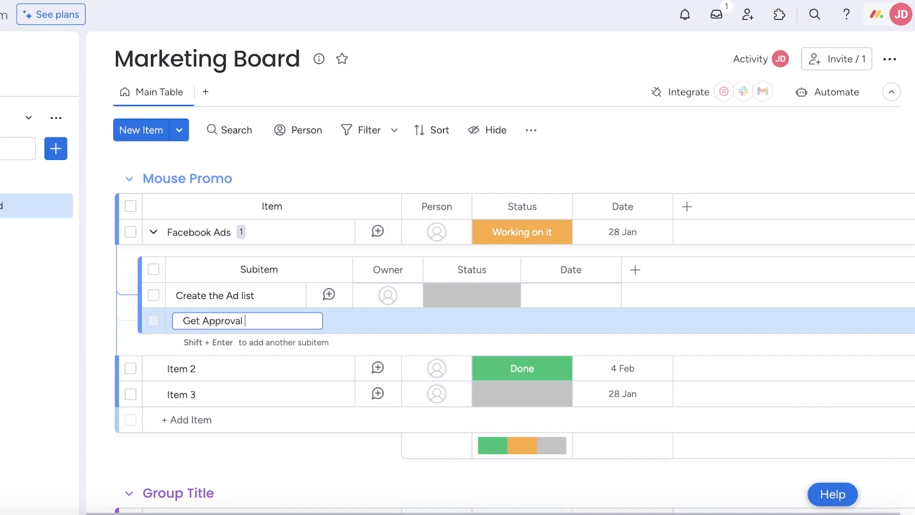
{"action": "type", "text": " from Manger"}
{"action": "key", "text": "Return"}
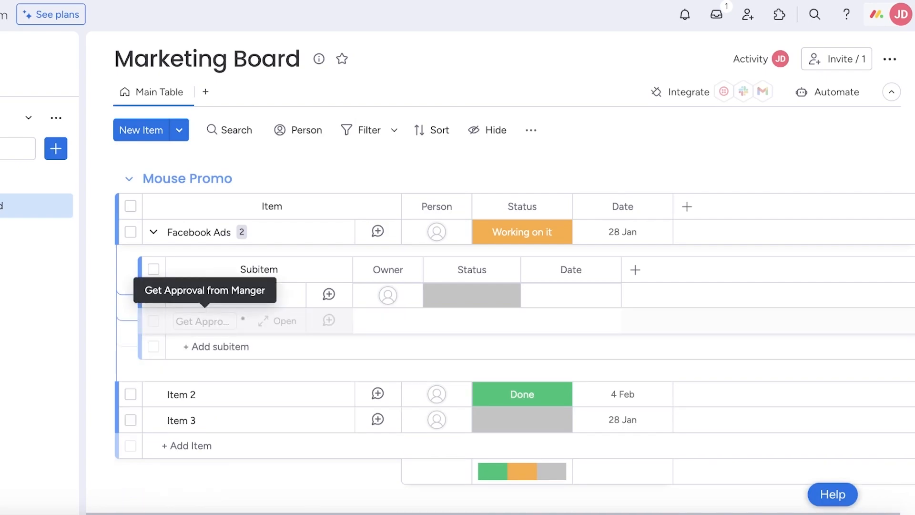
{"action": "left_click", "coordinate": [191, 347]}
{"action": "type", "text": "Upload on facebok"}
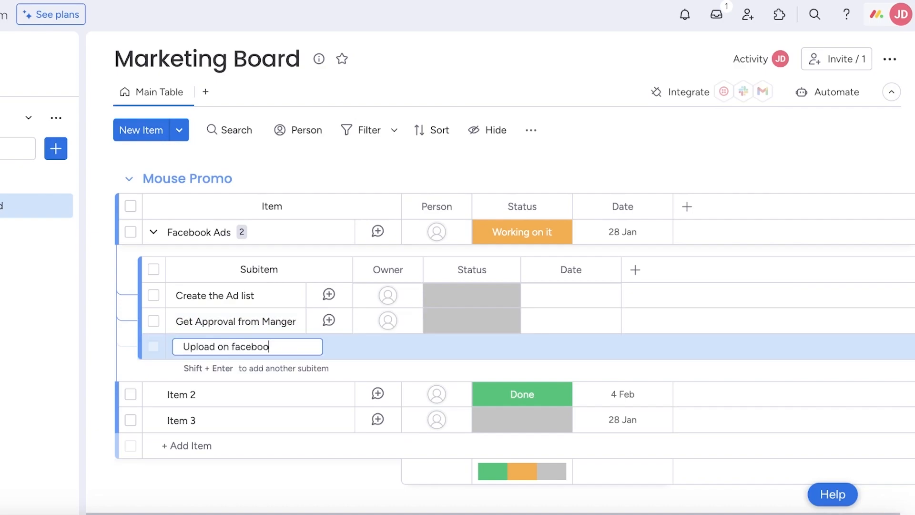
{"action": "key", "text": "Return"}
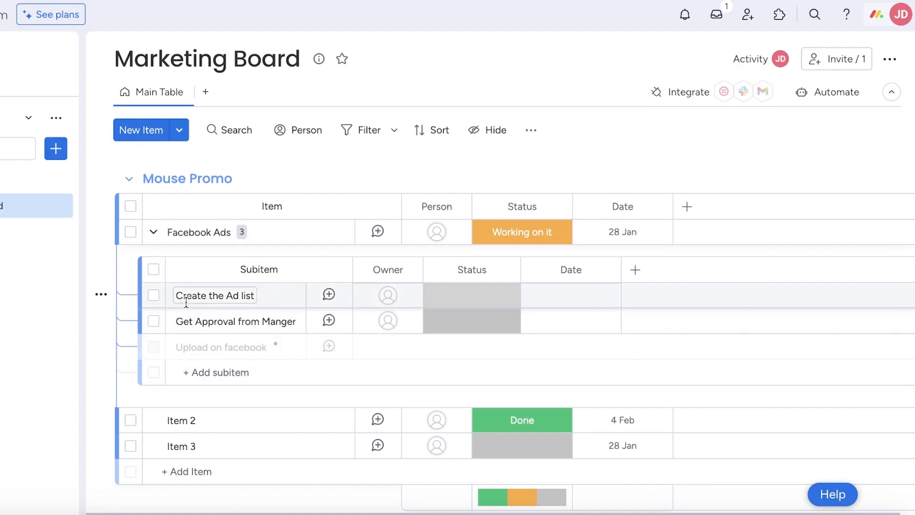
{"action": "left_click", "coordinate": [153, 270]}
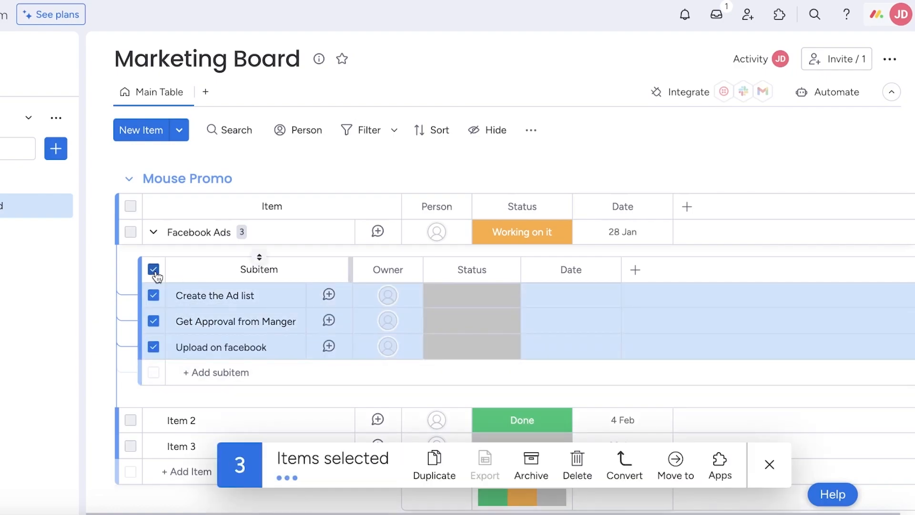
{"action": "left_click", "coordinate": [153, 269]}
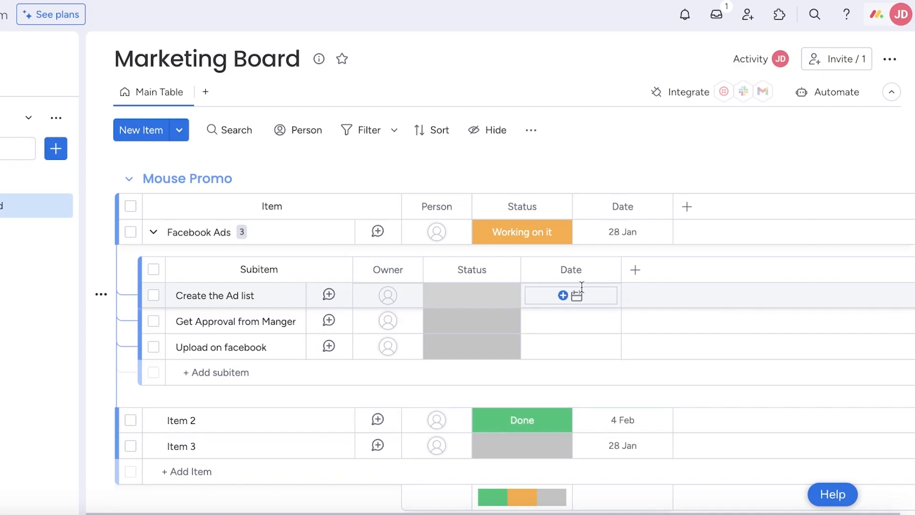
{"action": "scroll", "coordinate": [470, 300], "scroll_direction": "down", "scroll_amount": 5}
{"action": "scroll", "coordinate": [335, 378], "scroll_direction": "up", "scroll_amount": 4}
{"action": "scroll", "coordinate": [335, 377], "scroll_direction": "up", "scroll_amount": 3}
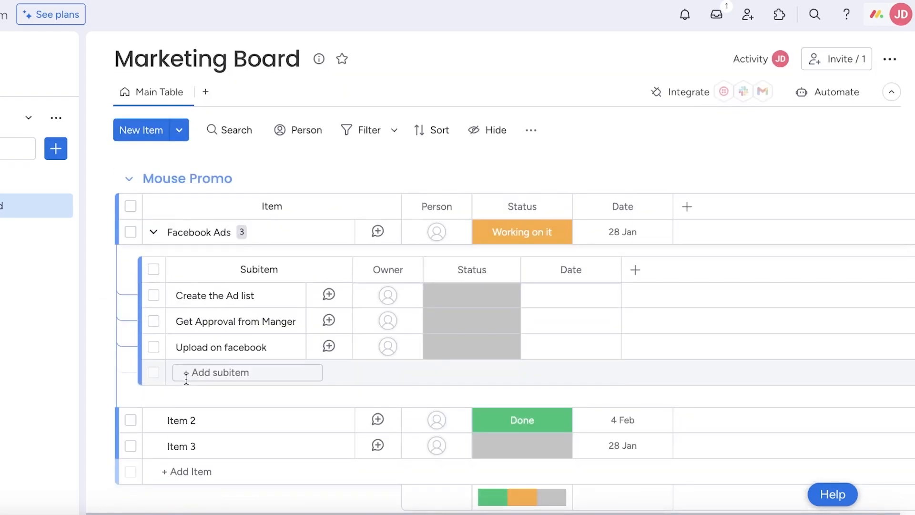
{"action": "scroll", "coordinate": [333, 339], "scroll_direction": "down", "scroll_amount": 2}
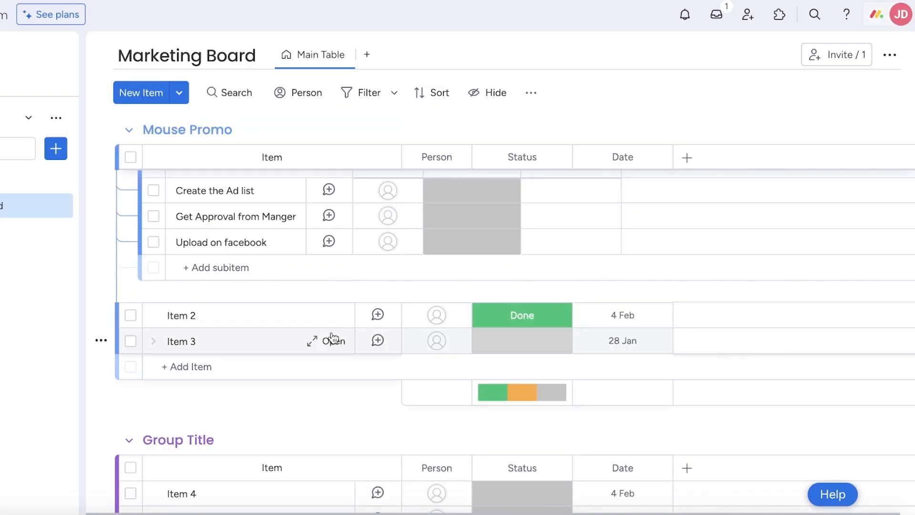
{"action": "scroll", "coordinate": [332, 338], "scroll_direction": "down", "scroll_amount": 3}
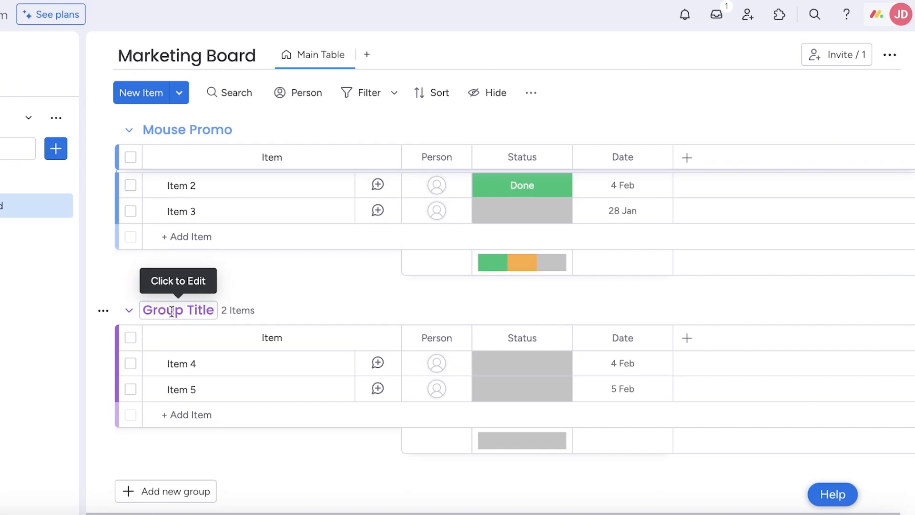
{"action": "left_click", "coordinate": [170, 312]}
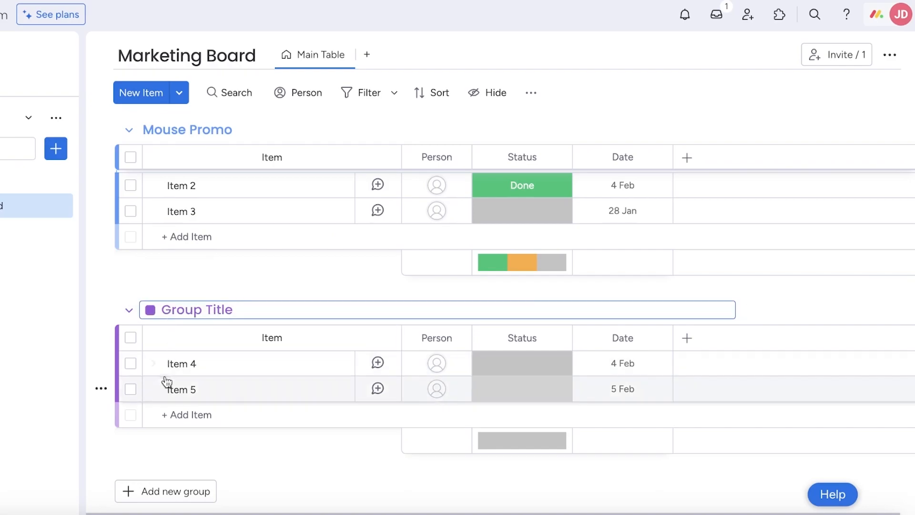
Step: Rename Item 2 in the Mouse Promo group as Brainstorming ideas for keyboard
{"action": "scroll", "coordinate": [216, 318], "scroll_direction": "up", "scroll_amount": 2}
{"action": "scroll", "coordinate": [220, 326], "scroll_direction": "up", "scroll_amount": 4}
{"action": "left_click_drag", "start_coordinate": [166, 419], "coordinate": [184, 414]}
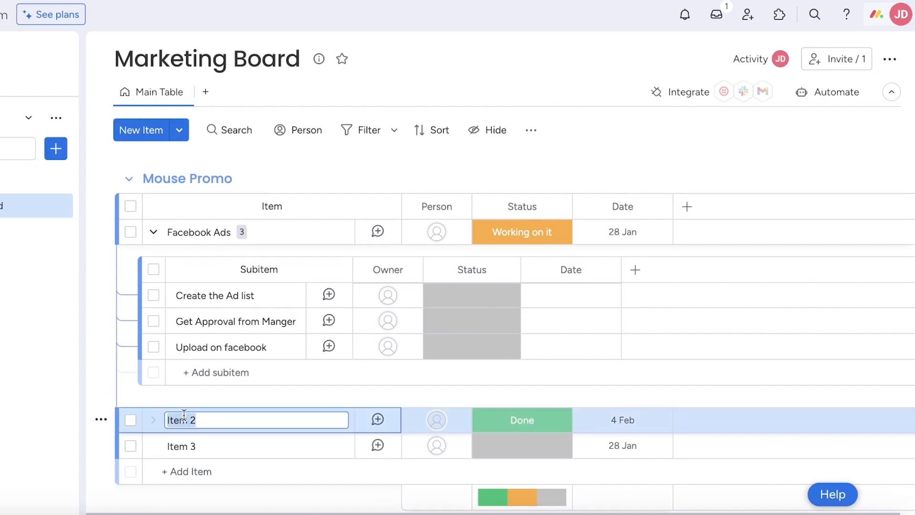
{"action": "type", "text": "Brainstorming for"}
{"action": "type", "text": "ideas fo"}
{"action": "type", "text": "r mouse ad"}
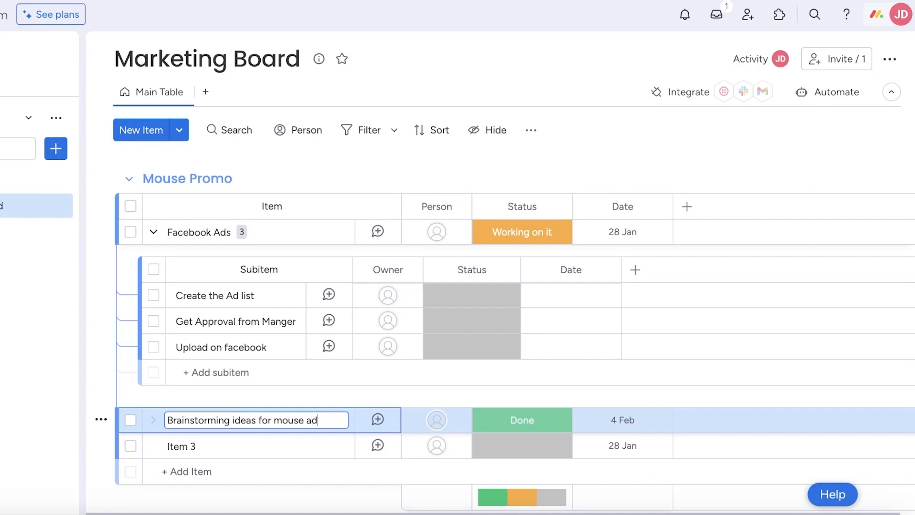
{"action": "key", "text": "BackSpace"}
{"action": "key", "text": "BackSpace"}
{"action": "key", "text": "BackSpace"}
{"action": "type", "text": "keyboard"}
{"action": "key", "text": "Return"}
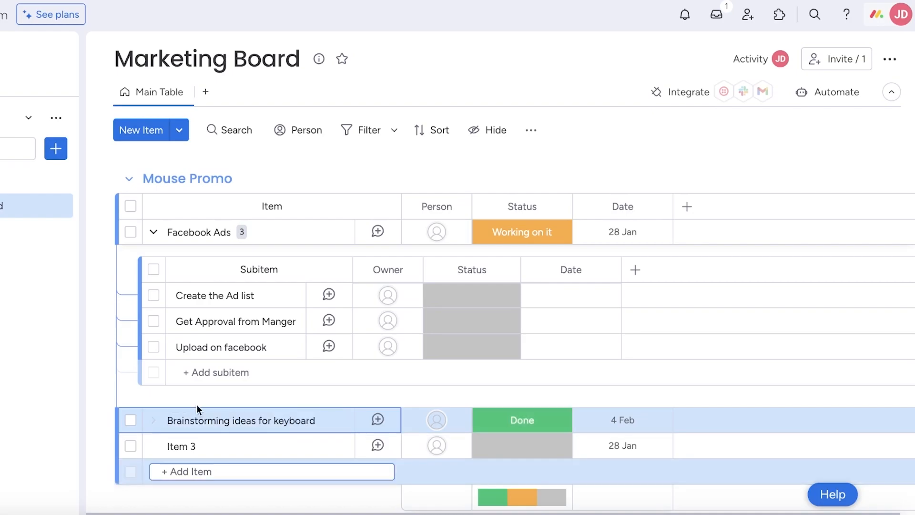
Step: Add the subitems Idea, Idea 3 and Idea 2 to the Brainstorming ideas for keyboard item
{"action": "scroll", "coordinate": [285, 403], "scroll_direction": "down", "scroll_amount": 1}
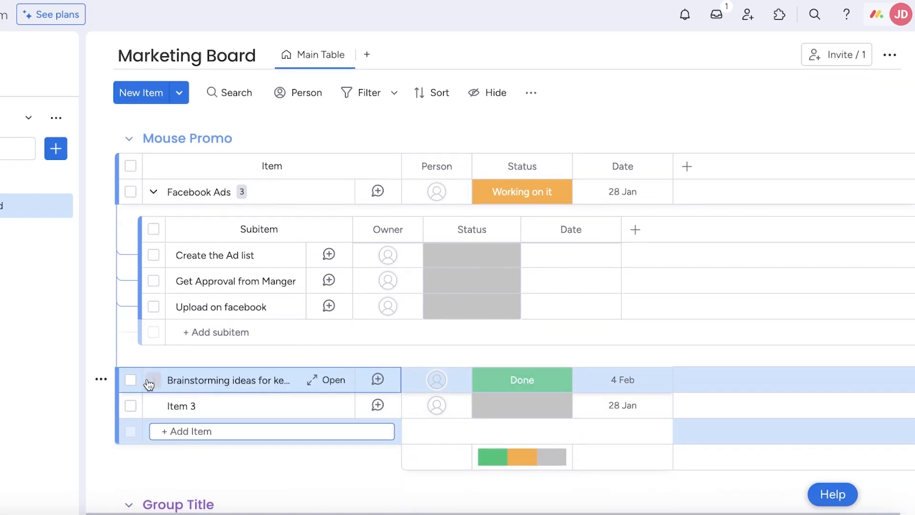
{"action": "left_click", "coordinate": [149, 381]}
{"action": "scroll", "coordinate": [153, 379], "scroll_direction": "down", "scroll_amount": 3}
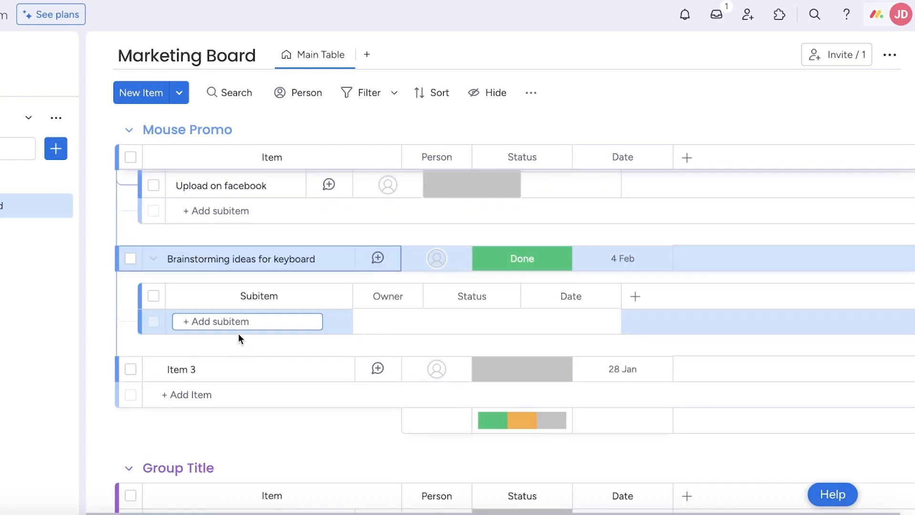
{"action": "left_click", "coordinate": [248, 320]}
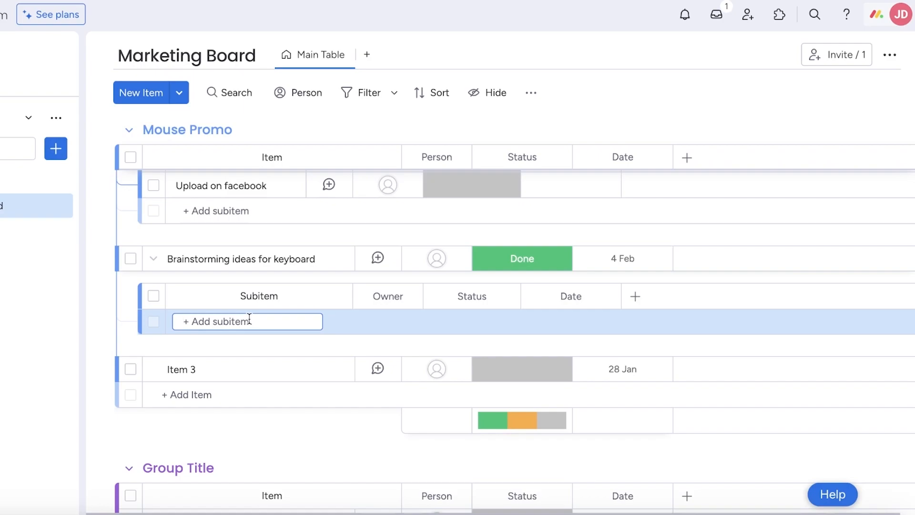
{"action": "key", "text": "BackSpace"}
{"action": "type", "text": "Idea"}
{"action": "key", "text": "Return"}
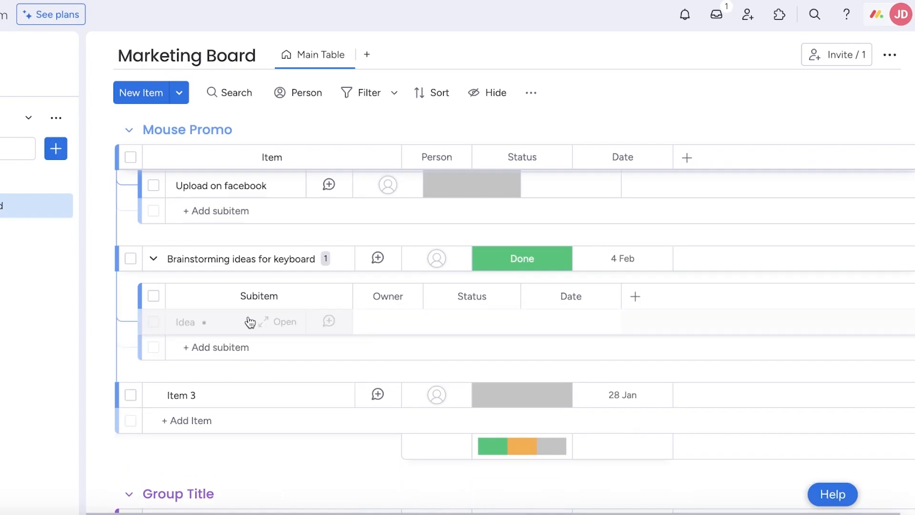
{"action": "type", "text": "Idea 3"}
{"action": "key", "text": "Return"}
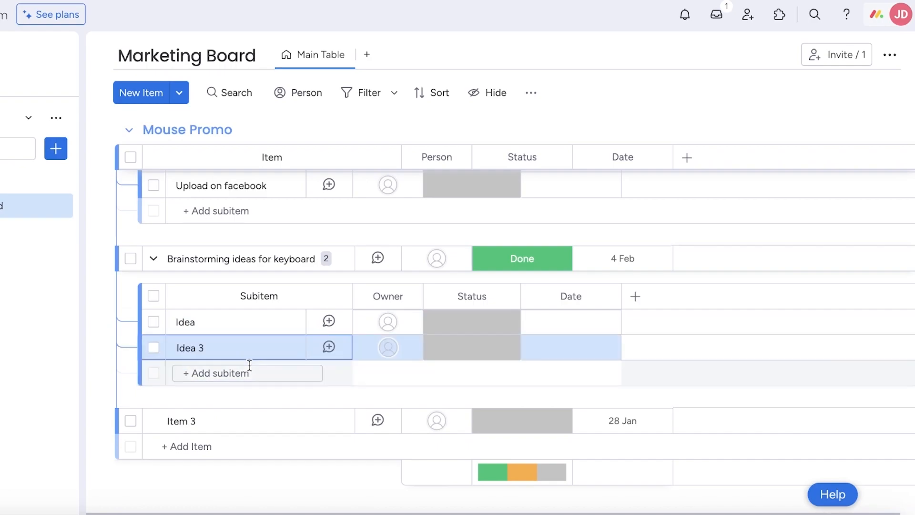
{"action": "type", "text": "Idea 2"}
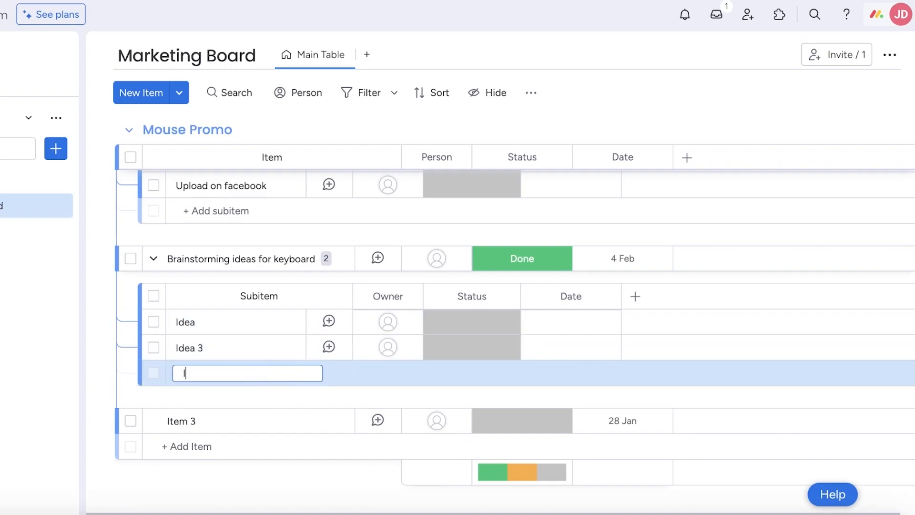
{"action": "key", "text": "Return"}
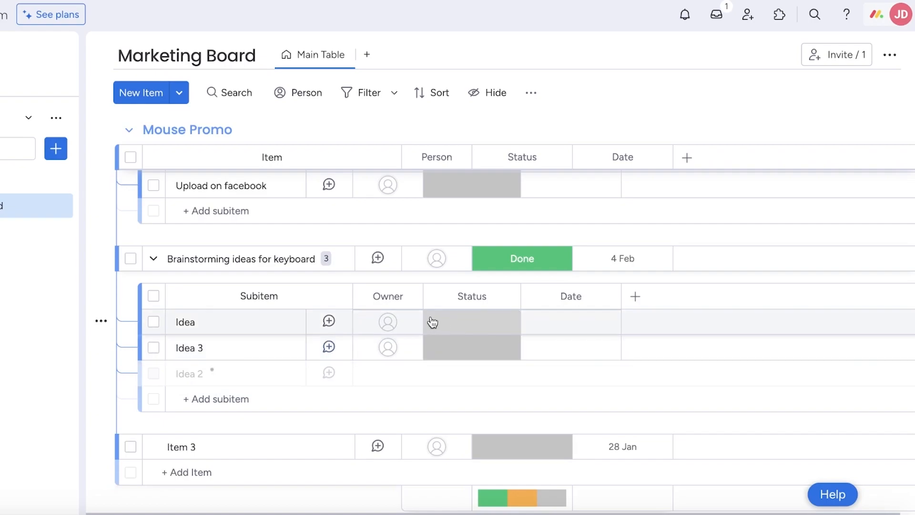
Step: Assign the suggested board member as owner of the Idea subitem, leaving the Idea 3 subitem without an owner
{"action": "left_click", "coordinate": [386, 322]}
{"action": "left_click", "coordinate": [363, 421]}
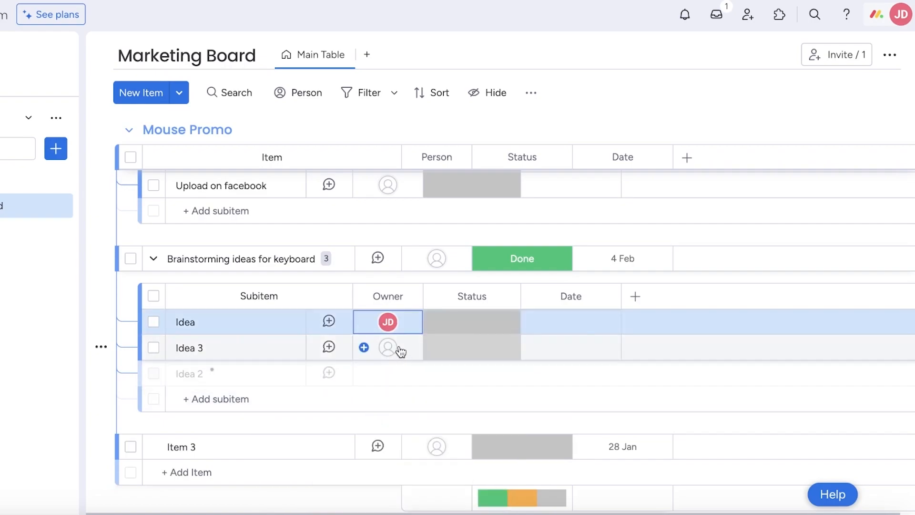
{"action": "left_click", "coordinate": [393, 347]}
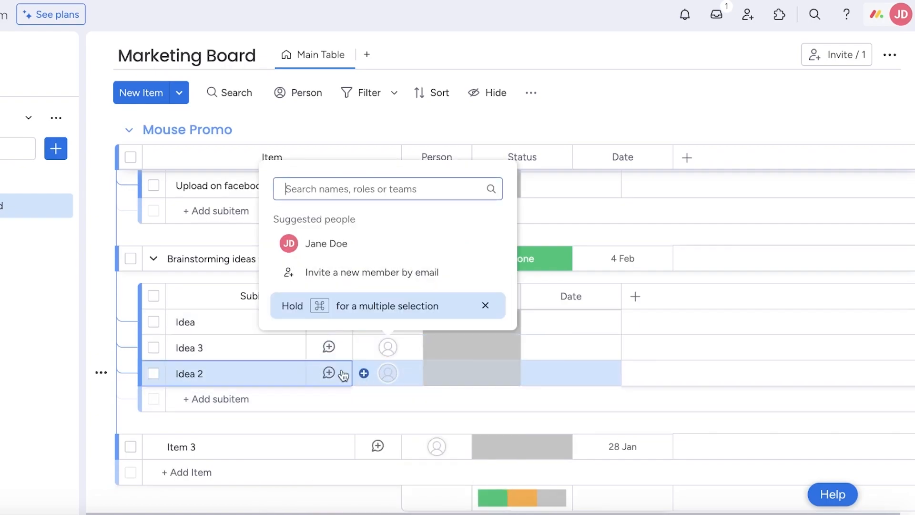
{"action": "left_click", "coordinate": [545, 414]}
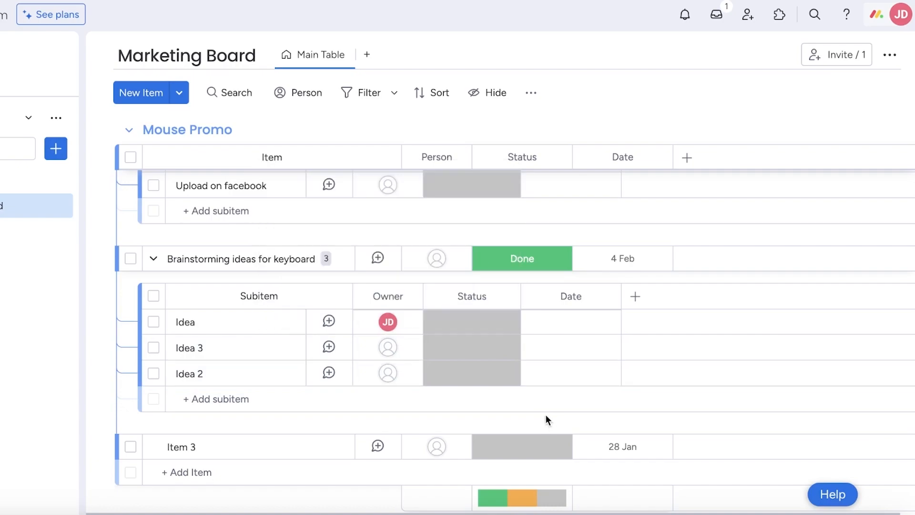
Step: Add a Files column to the subitem table of the Brainstorming ideas for keyboard item
{"action": "left_click", "coordinate": [635, 296]}
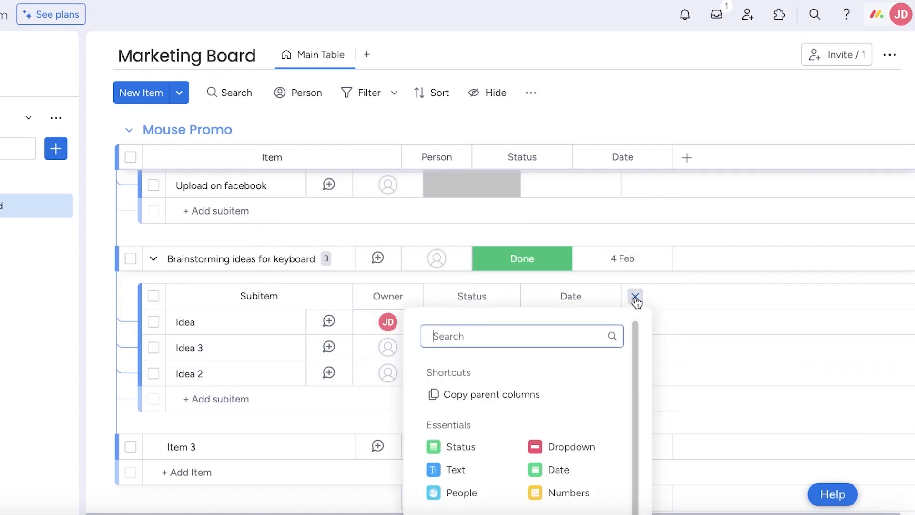
{"action": "scroll", "coordinate": [465, 429], "scroll_direction": "down", "scroll_amount": 1}
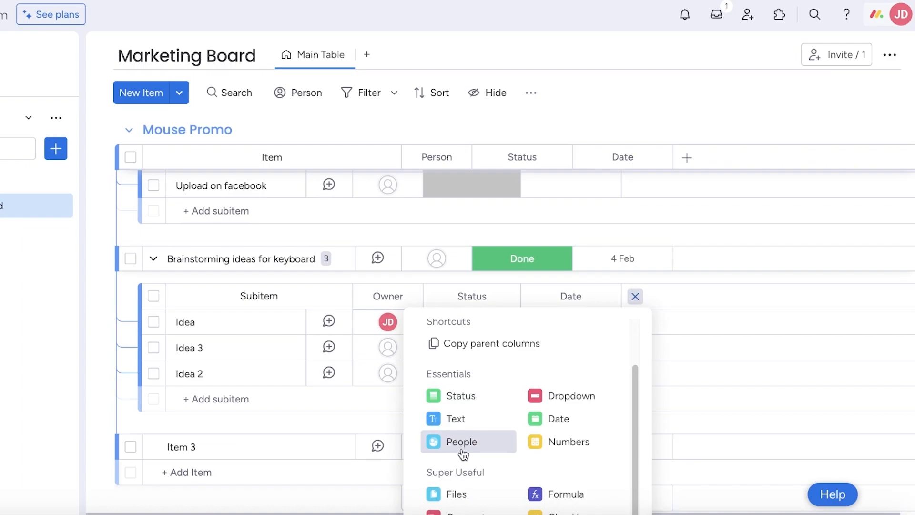
{"action": "left_click", "coordinate": [458, 495]}
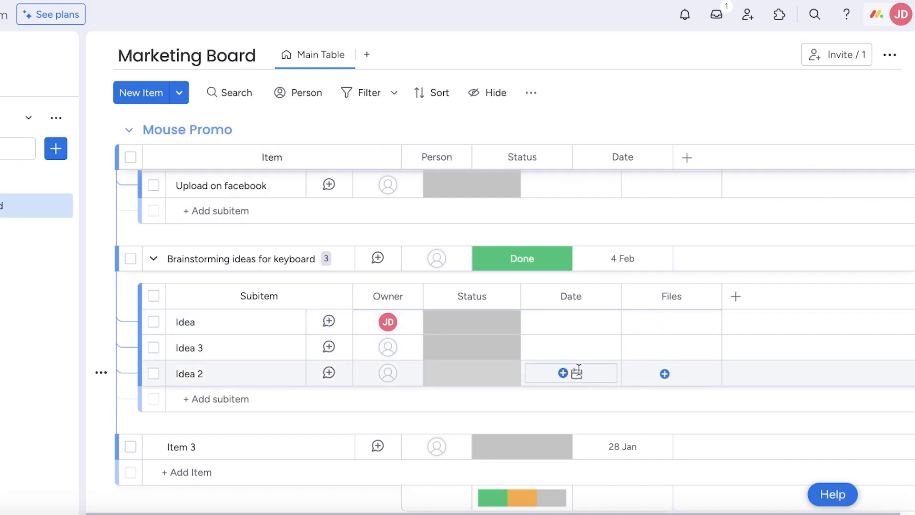
{"action": "scroll", "coordinate": [548, 367], "scroll_direction": "up", "scroll_amount": 3}
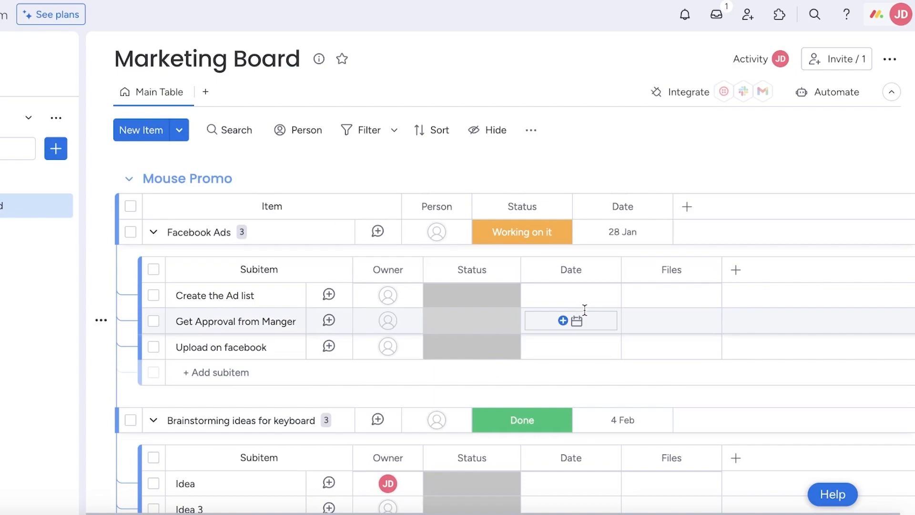
{"action": "scroll", "coordinate": [583, 315], "scroll_direction": "down", "scroll_amount": 1}
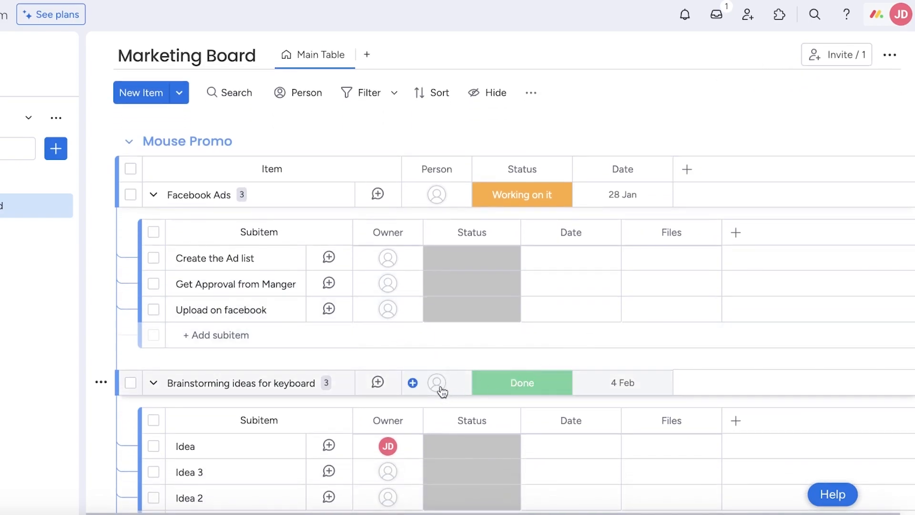
{"action": "scroll", "coordinate": [435, 383], "scroll_direction": "down", "scroll_amount": 3}
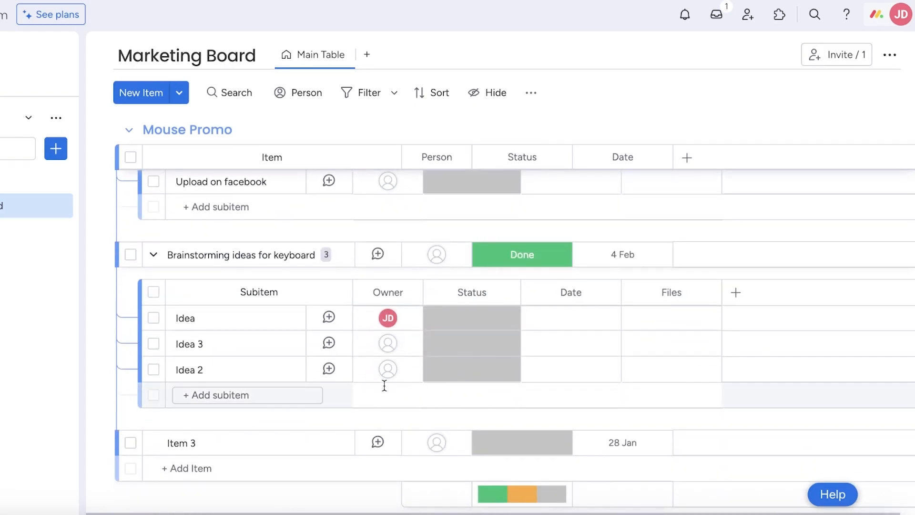
Step: Switch to the Contacts board and delete its Contact Info column
{"action": "left_click", "coordinate": [29, 181]}
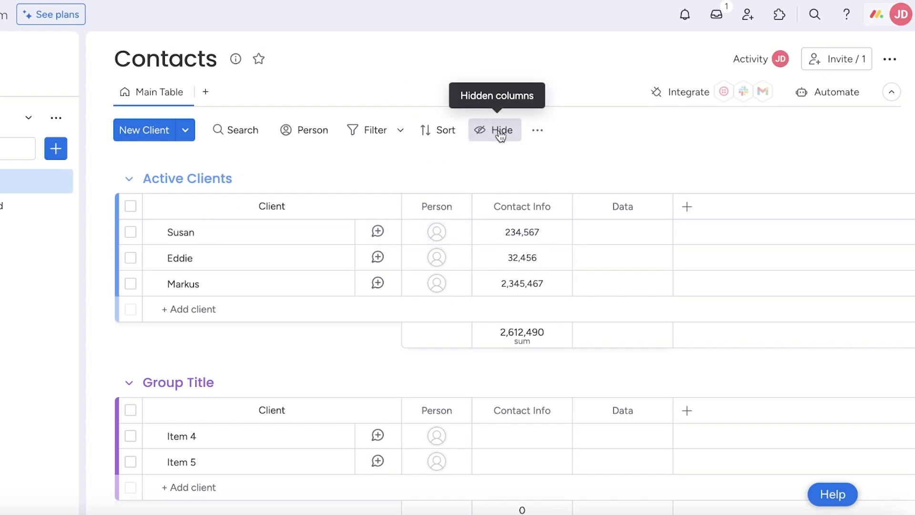
{"action": "scroll", "coordinate": [444, 165], "scroll_direction": "down", "scroll_amount": 2}
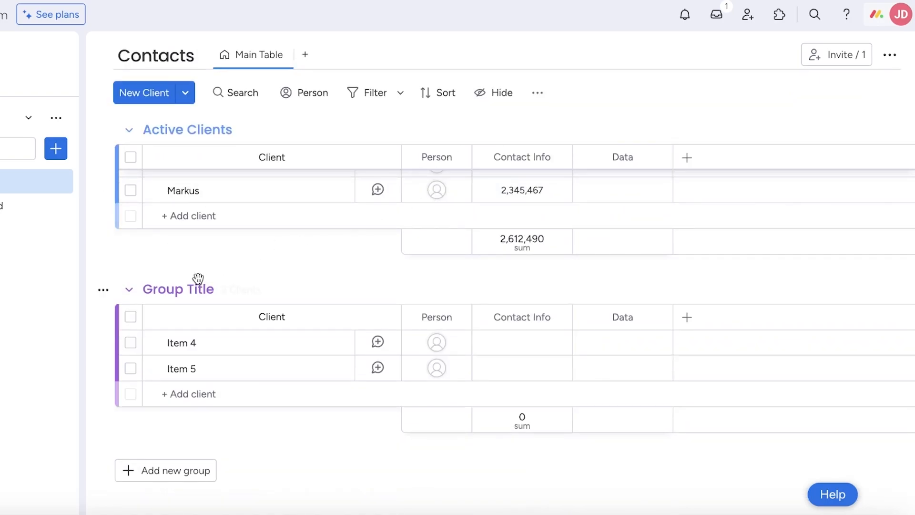
{"action": "left_click", "coordinate": [183, 288]}
{"action": "left_click", "coordinate": [558, 157]}
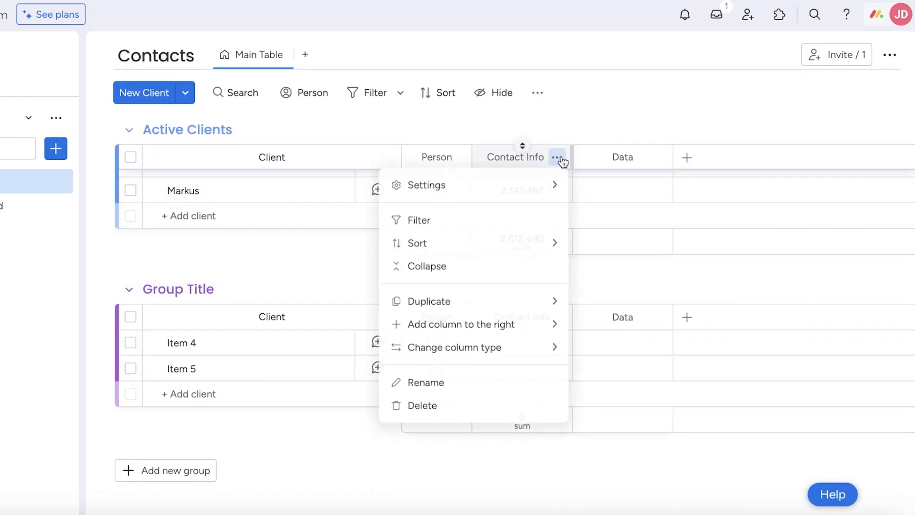
{"action": "left_click", "coordinate": [526, 403]}
{"action": "left_click", "coordinate": [577, 110]}
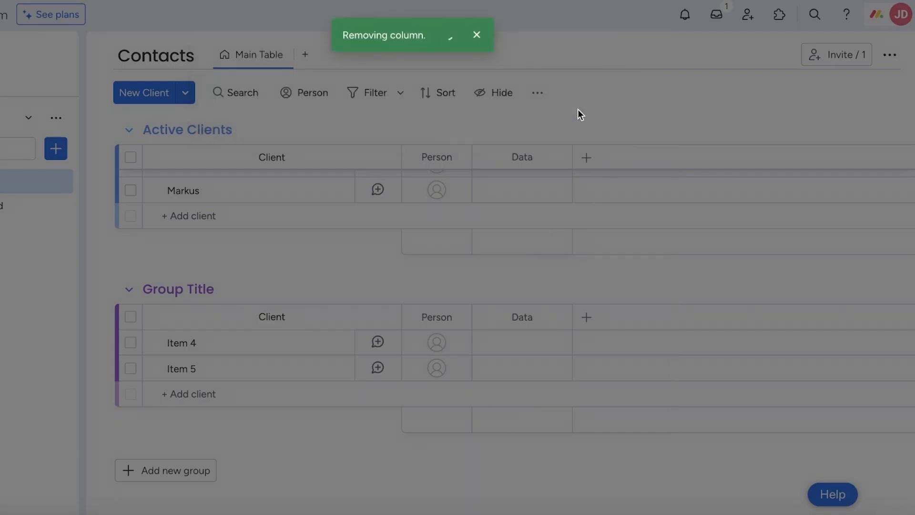
{"action": "scroll", "coordinate": [548, 233], "scroll_direction": "up", "scroll_amount": 2}
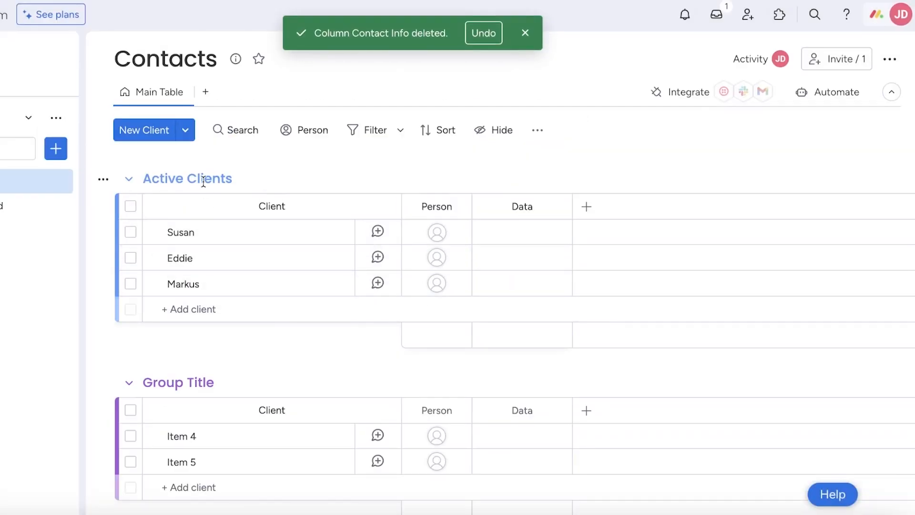
Step: Rename the second group of the Contacts board as Marcus & Co
{"action": "scroll", "coordinate": [205, 200], "scroll_direction": "down", "scroll_amount": 2}
{"action": "left_click", "coordinate": [189, 288]}
{"action": "type", "text": "A"}
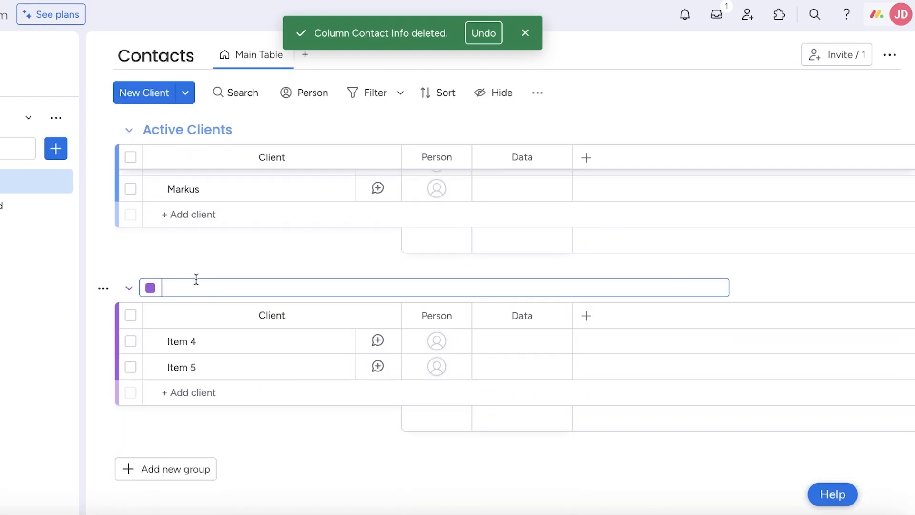
{"action": "type", "text": "Marcus & Co."}
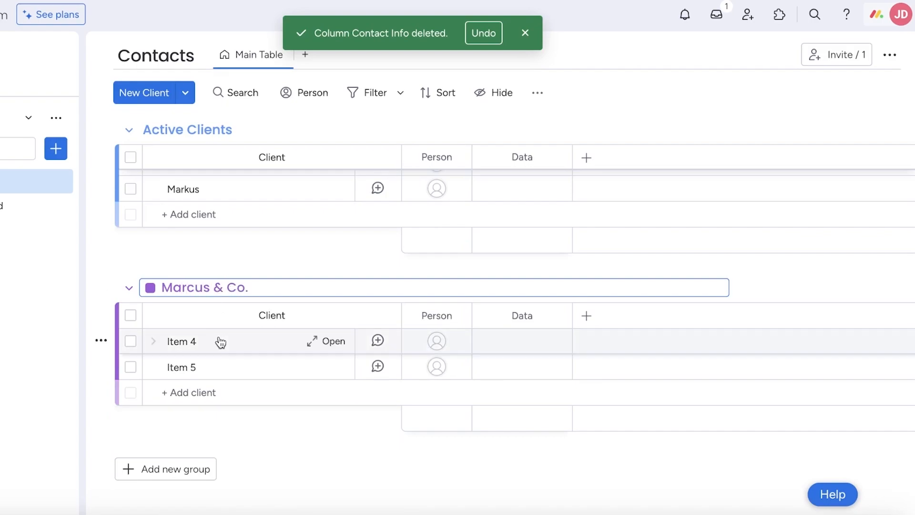
Step: Rename Item 4 in the Marcus & Co. group as Susans Teams
{"action": "left_click", "coordinate": [218, 341]}
{"action": "left_click", "coordinate": [190, 337]}
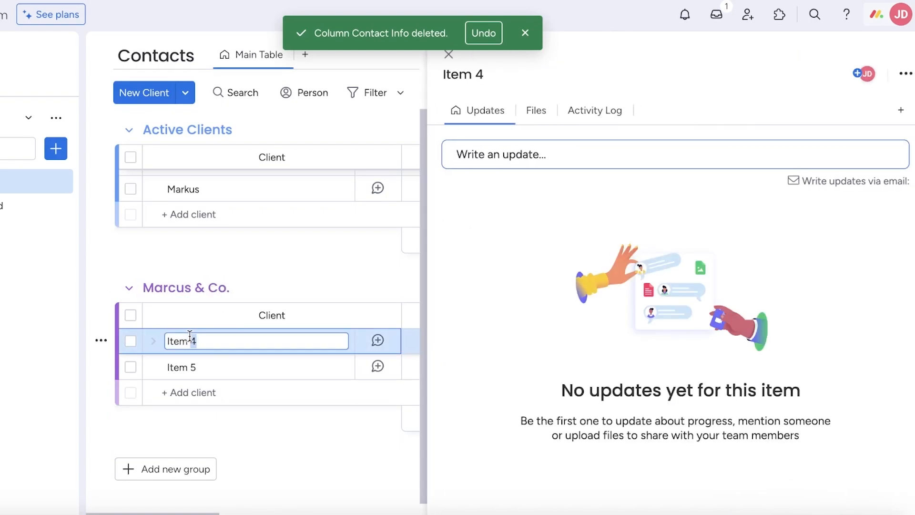
{"action": "left_click", "coordinate": [69, 363]}
{"action": "left_click", "coordinate": [192, 341]}
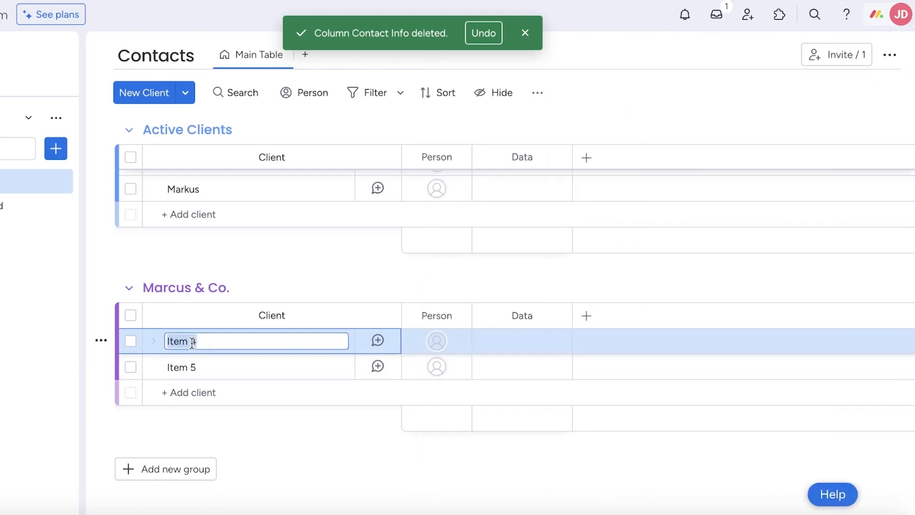
{"action": "type", "text": "Susans Teams"}
{"action": "left_click", "coordinate": [61, 360]}
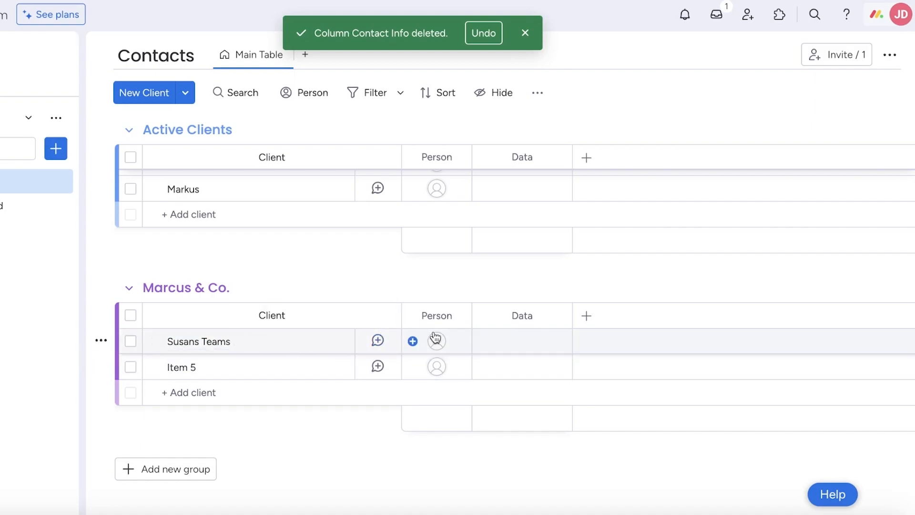
{"action": "left_click", "coordinate": [587, 315]}
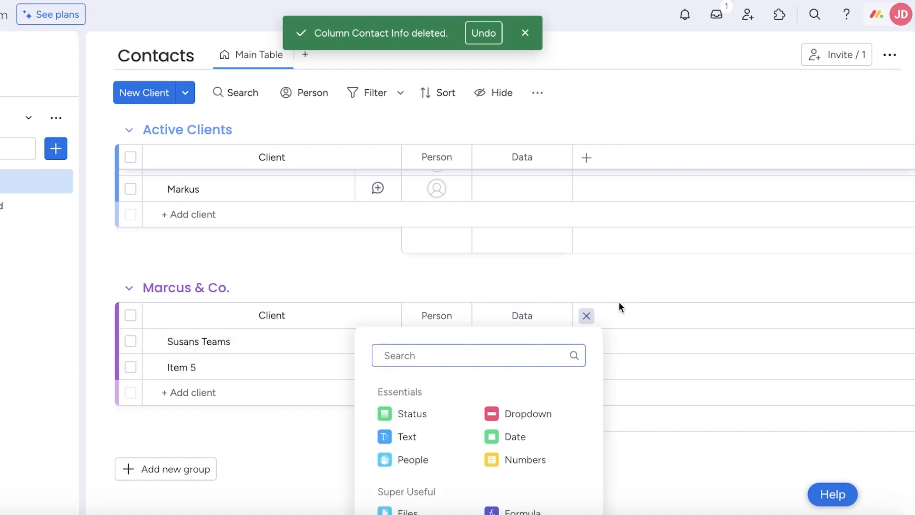
{"action": "left_click", "coordinate": [619, 302]}
{"action": "left_click", "coordinate": [589, 319]}
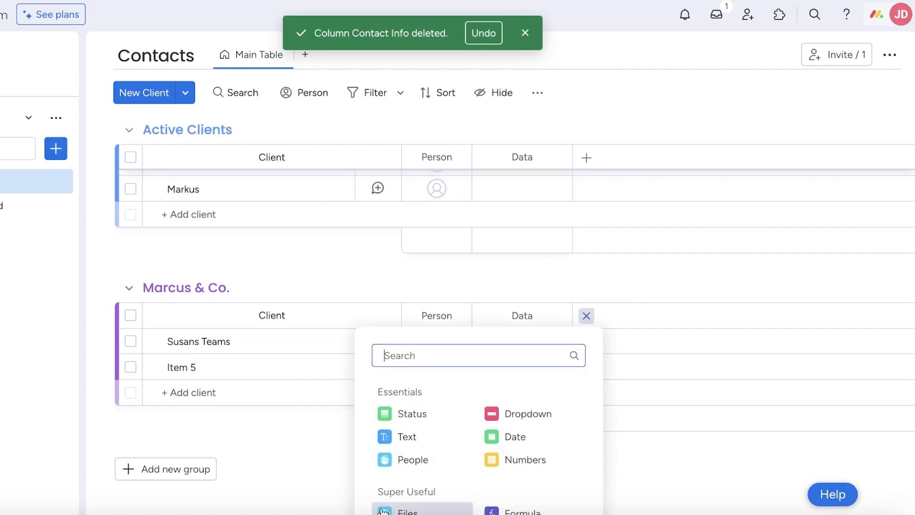
Step: Add two subitems under the Susans Teams item, each named with a team member's first name
{"action": "left_click", "coordinate": [153, 346]}
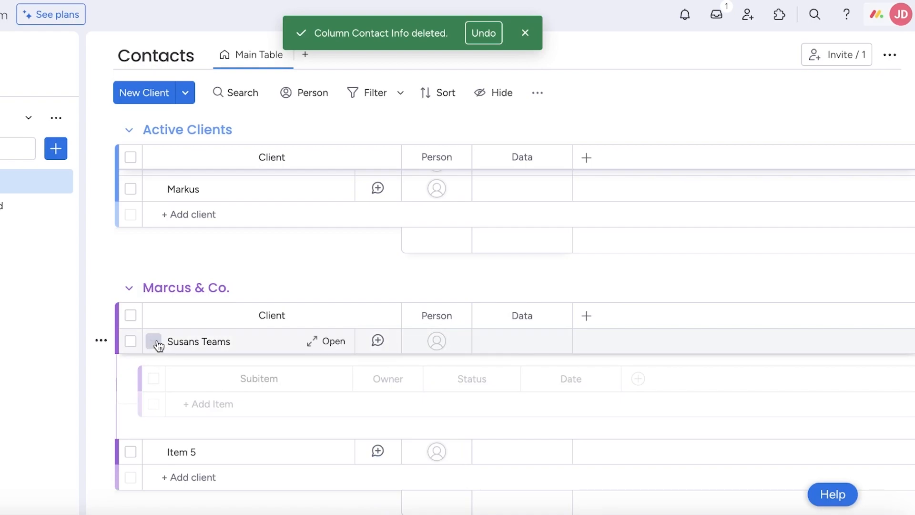
{"action": "left_click", "coordinate": [181, 403]}
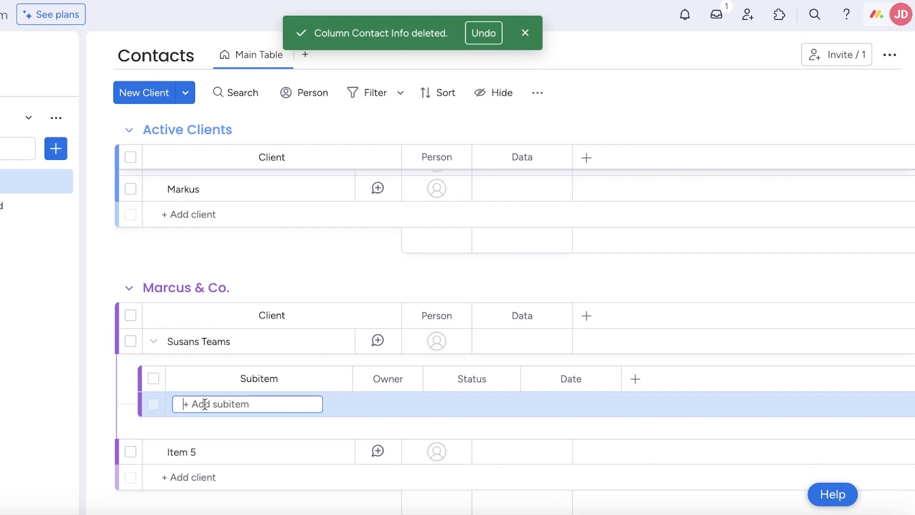
{"action": "type", "text": "S"}
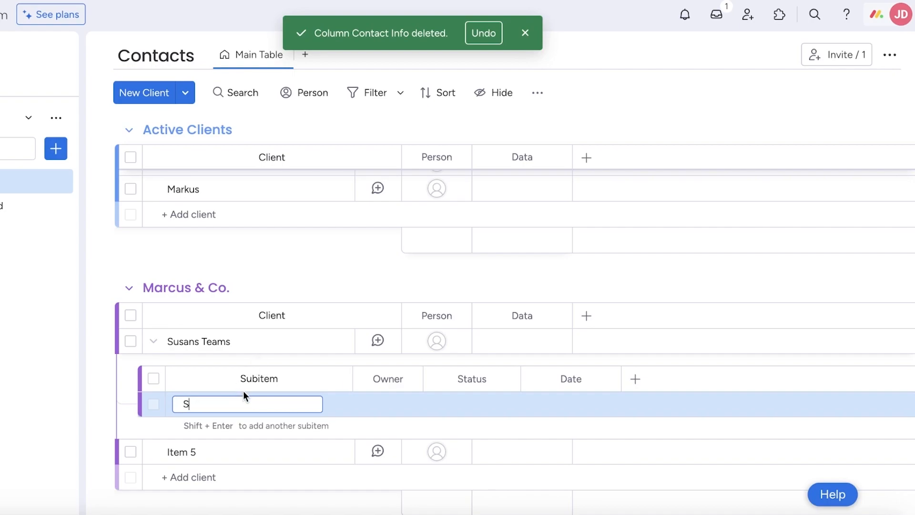
{"action": "key", "text": "BackSpace"}
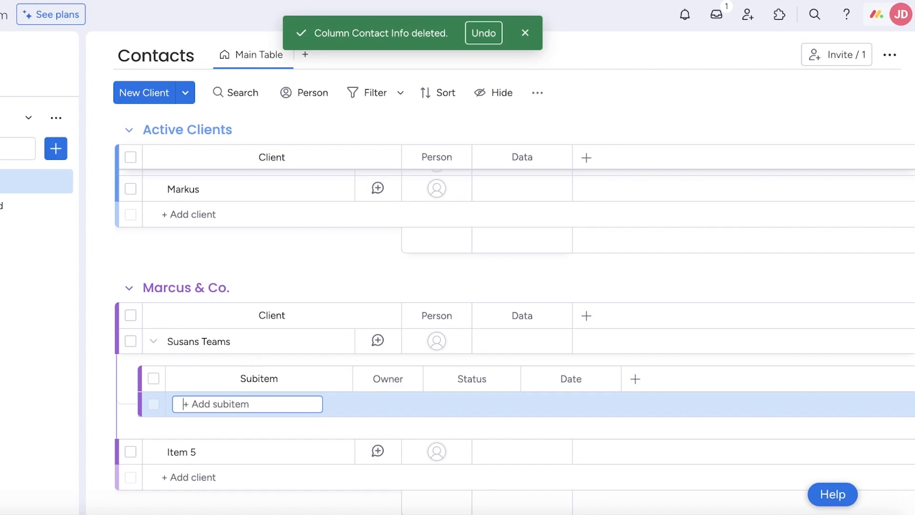
{"action": "type", "text": "Mike"}
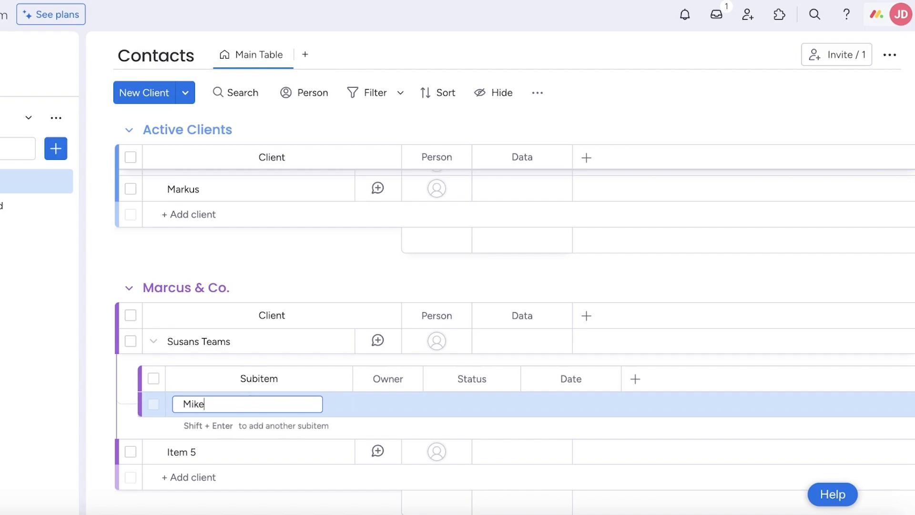
{"action": "key", "text": "Return"}
{"action": "type", "text": "Ro"}
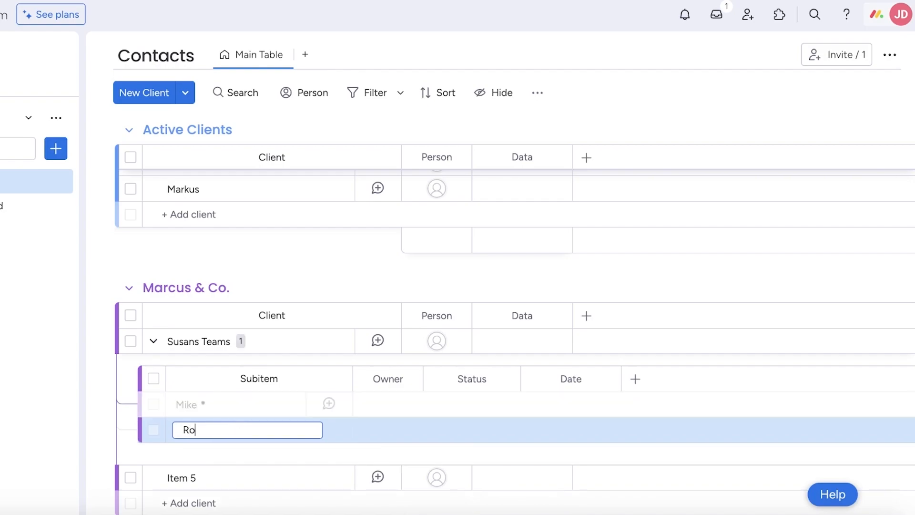
{"action": "type", "text": "bin"}
{"action": "key", "text": "Return"}
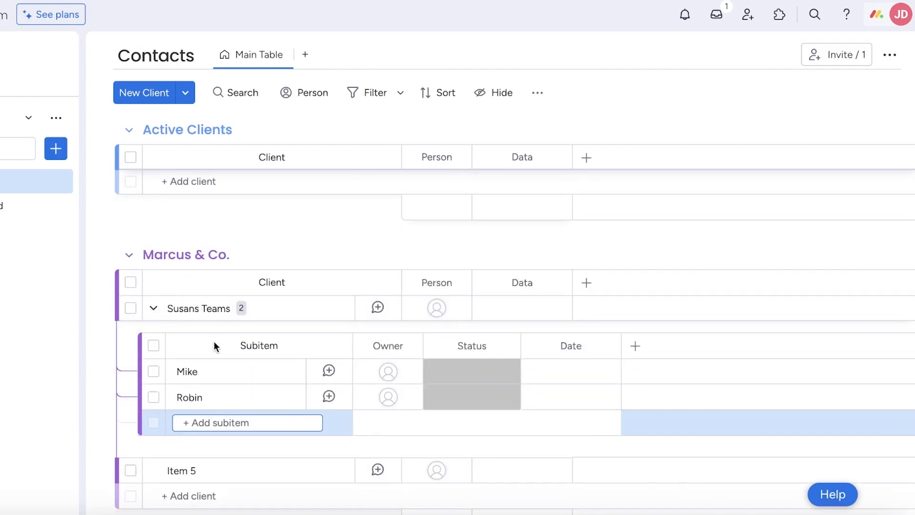
{"action": "left_click", "coordinate": [50, 382]}
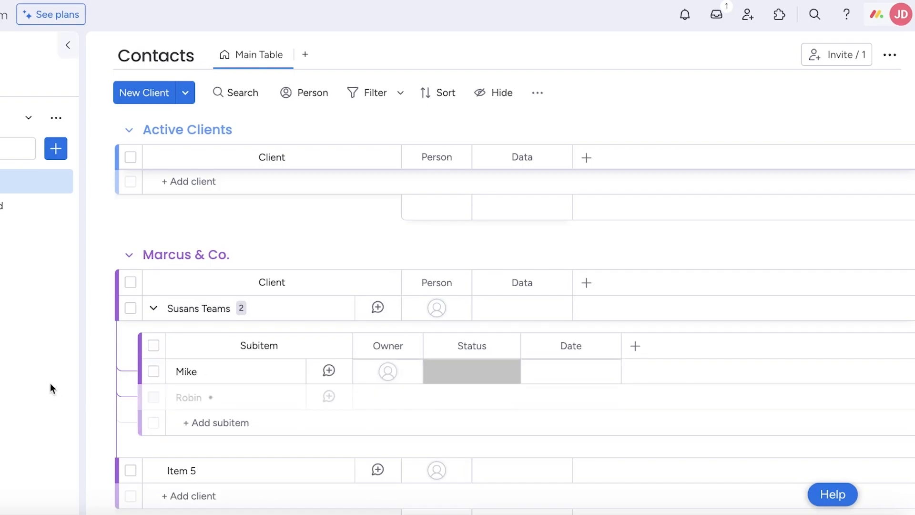
Step: Collapse the Marcus & Co. group and expand it again to show its items and subitems
{"action": "left_click", "coordinate": [130, 202]}
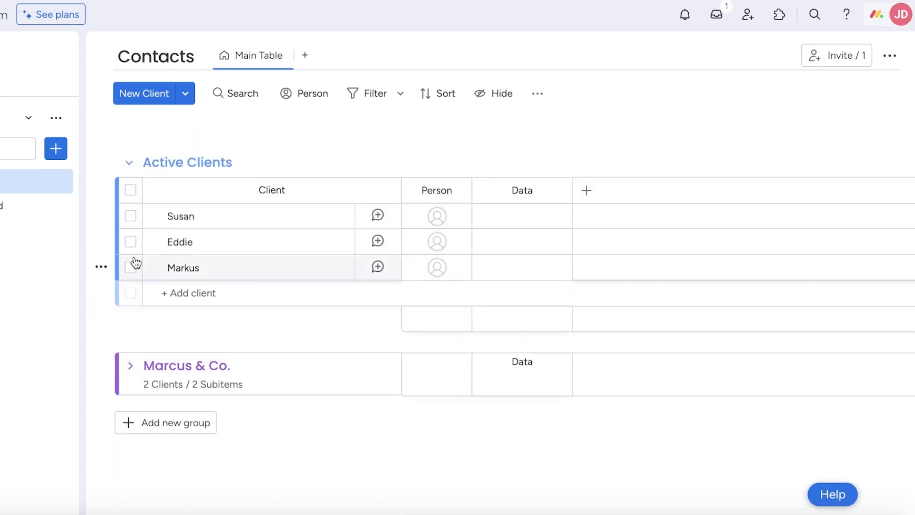
{"action": "left_click", "coordinate": [130, 382]}
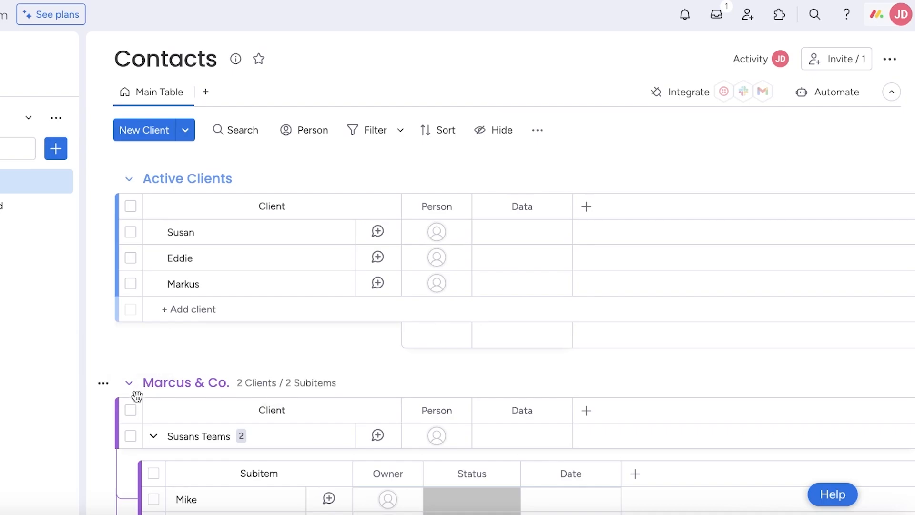
{"action": "scroll", "coordinate": [137, 395], "scroll_direction": "down", "scroll_amount": 1}
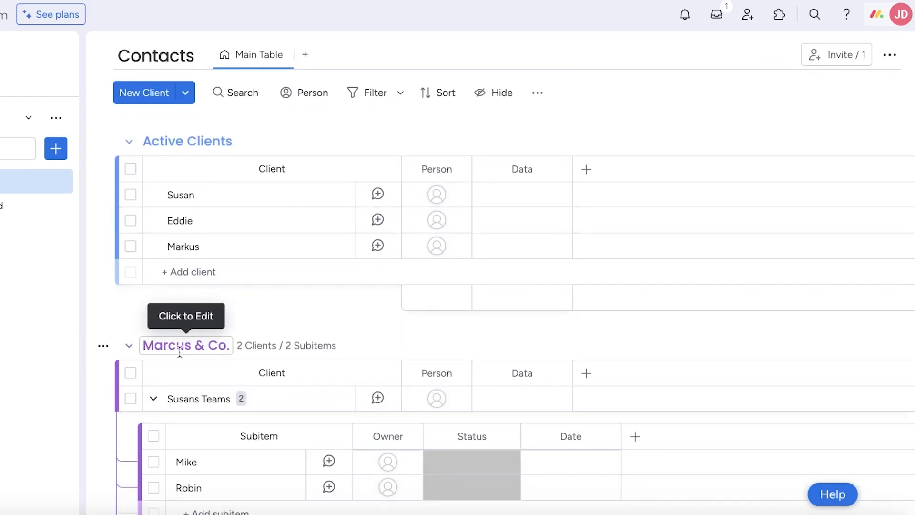
{"action": "scroll", "coordinate": [181, 350], "scroll_direction": "down", "scroll_amount": 3}
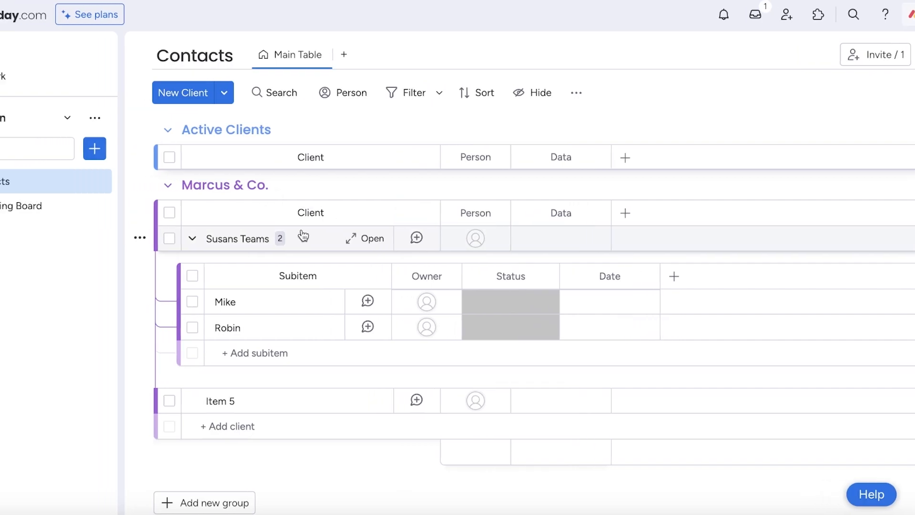
Step: Switch from the Contacts board to the Marketing Board
{"action": "scroll", "coordinate": [208, 280], "scroll_direction": "up", "scroll_amount": 4}
{"action": "scroll", "coordinate": [286, 310], "scroll_direction": "down", "scroll_amount": 5}
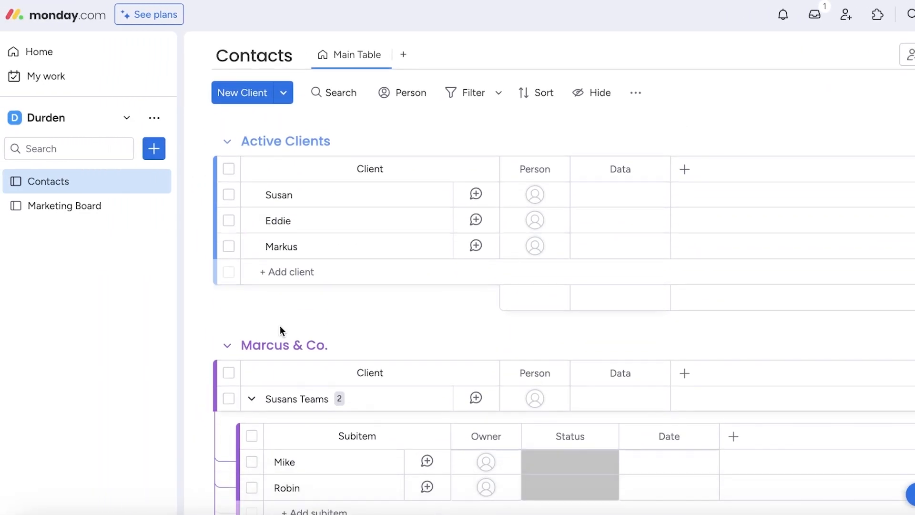
{"action": "left_click", "coordinate": [89, 217]}
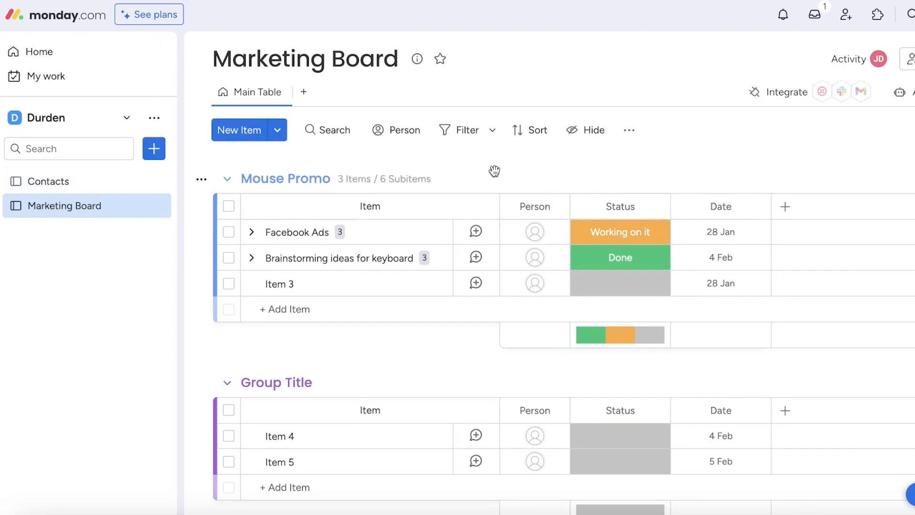